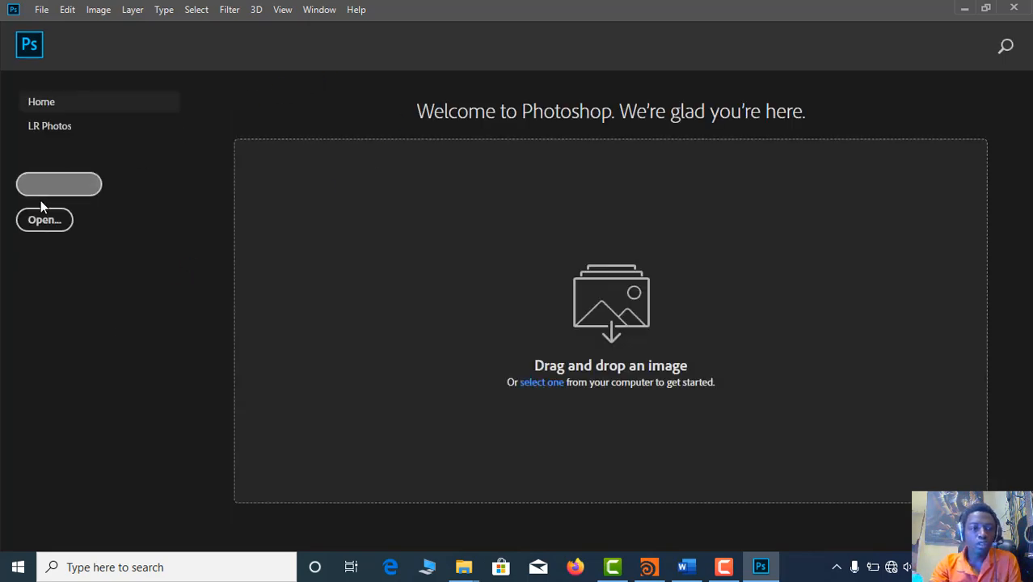
# Step: Create a new document 2000 pixels wide and 2000 pixels high at a resolution of 72 pixels/inch
pyautogui.click(50, 187)
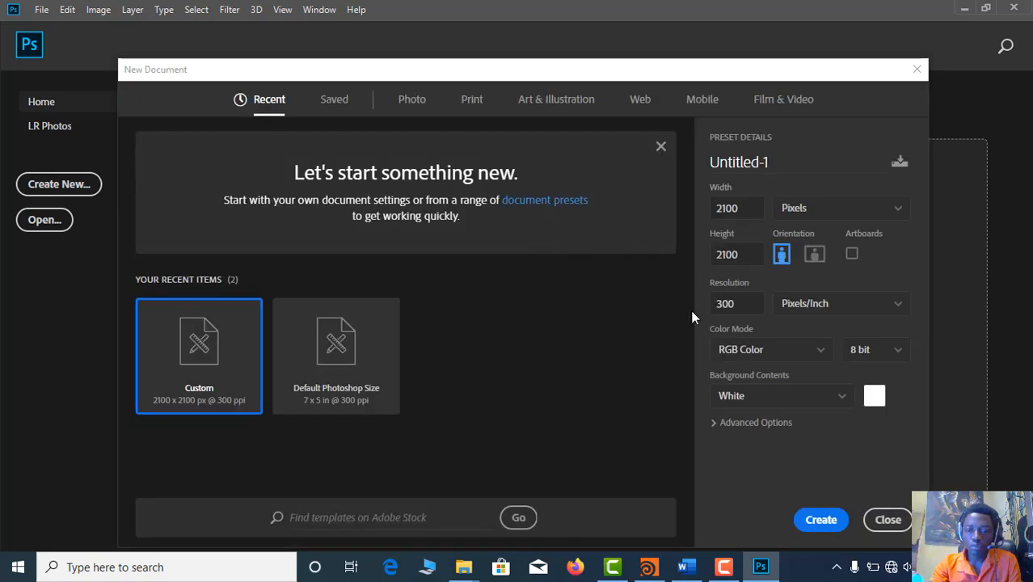
pyautogui.doubleClick(745, 209)
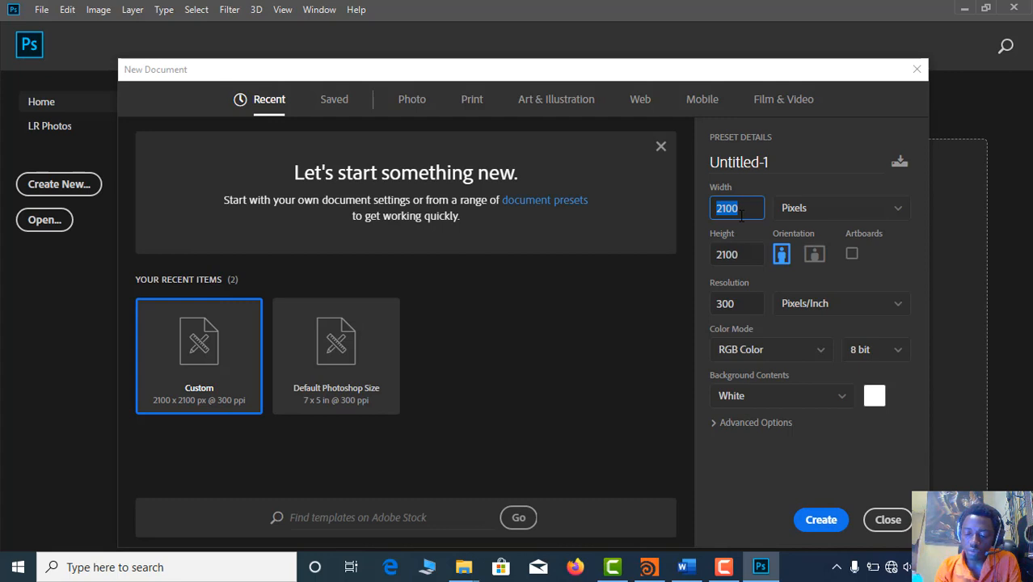
pyautogui.write('2')
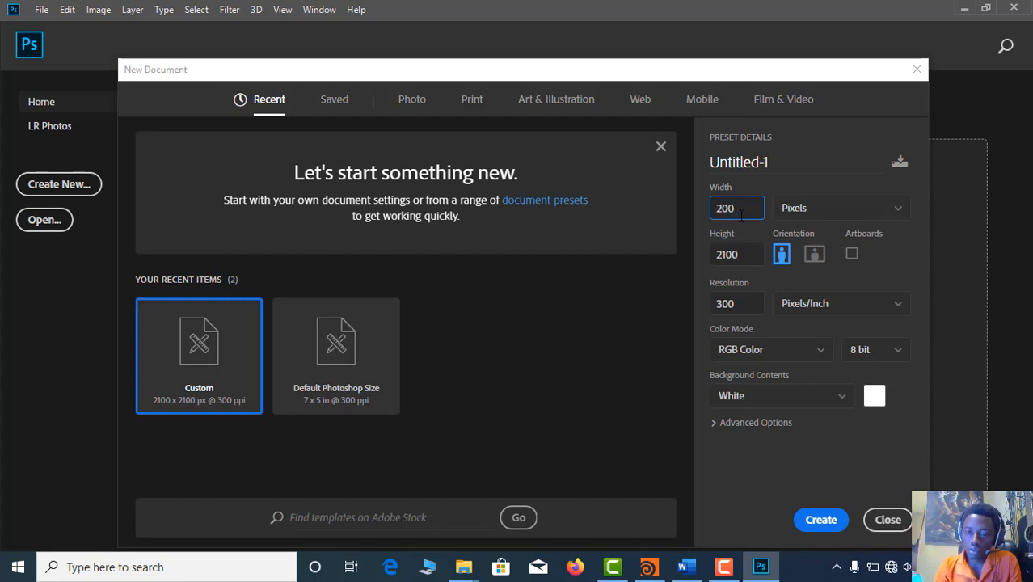
pyautogui.doubleClick(748, 257)
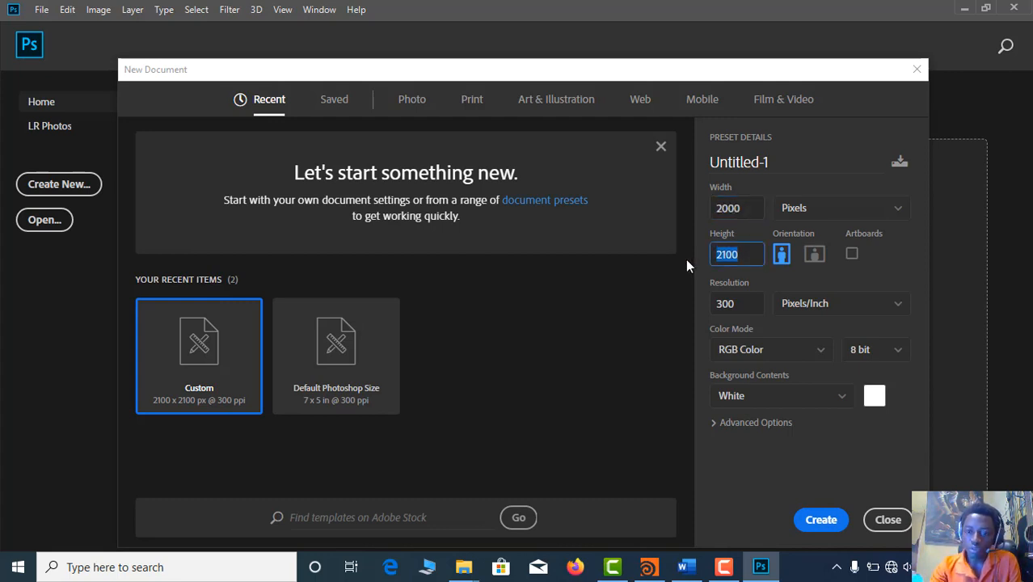
pyautogui.write('2000')
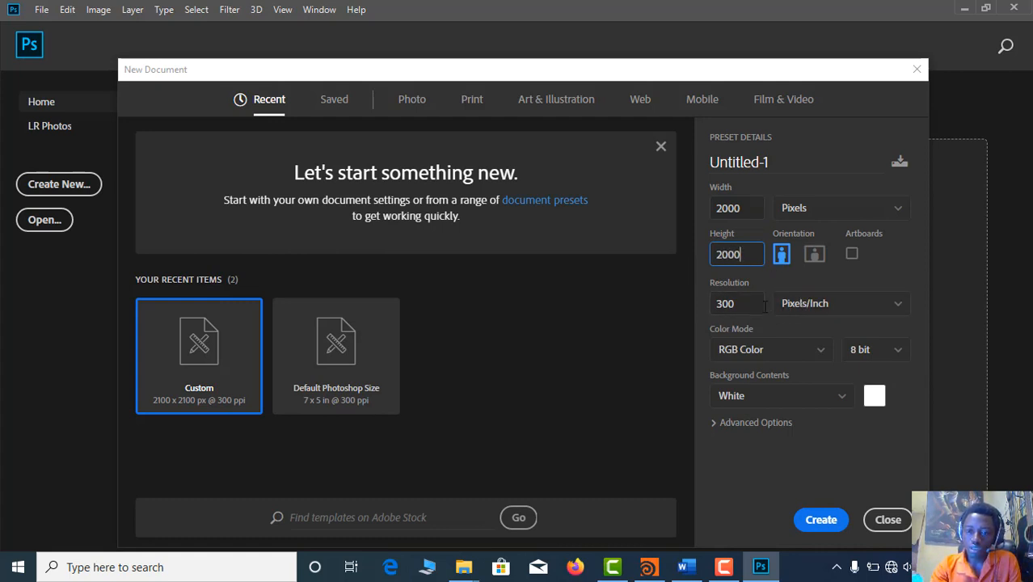
pyautogui.doubleClick(747, 303)
pyautogui.write('72')
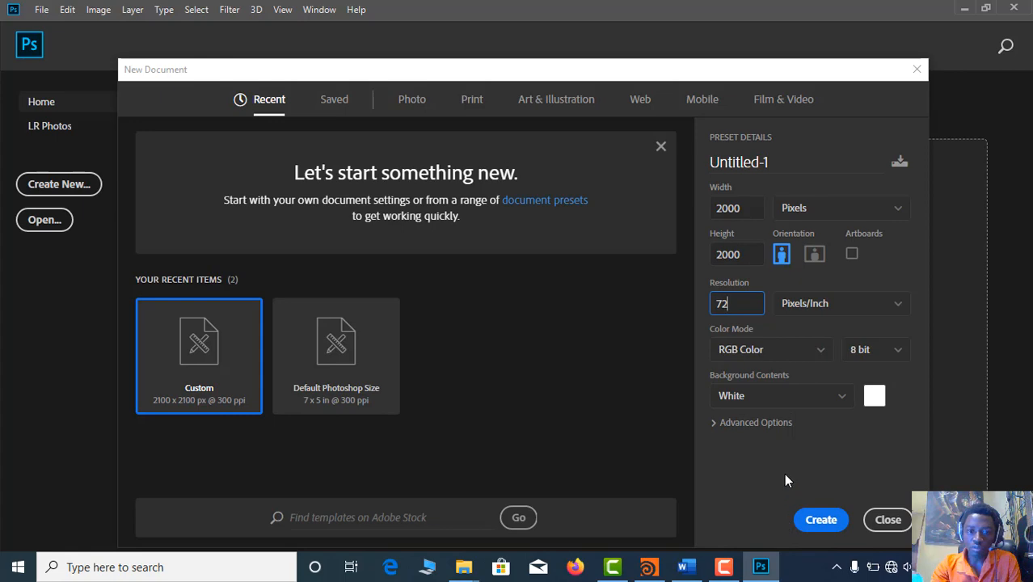
pyautogui.click(821, 521)
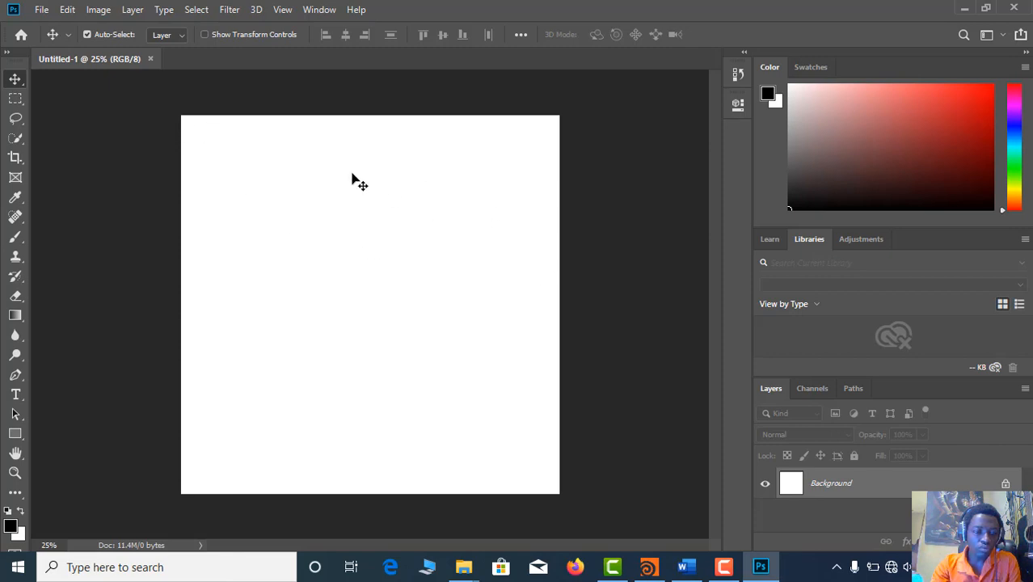
# Step: Draw two stacked black rectangles covering the canvas: an upper one about 2328 x 928 px and a lower one about 2620 x 1308 px
pyautogui.click(16, 434)
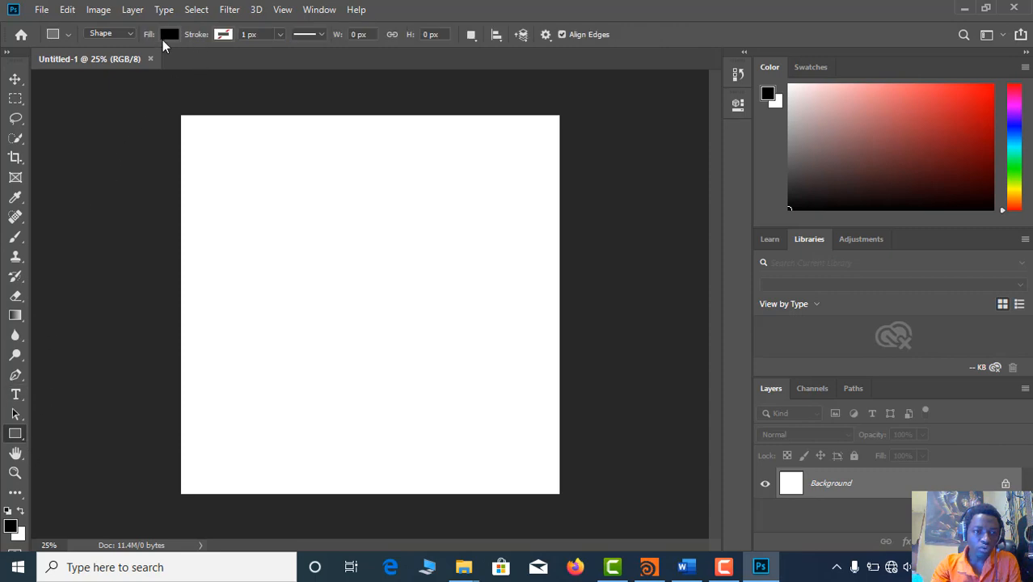
pyautogui.moveTo(162, 103); pyautogui.dragTo(603, 278)
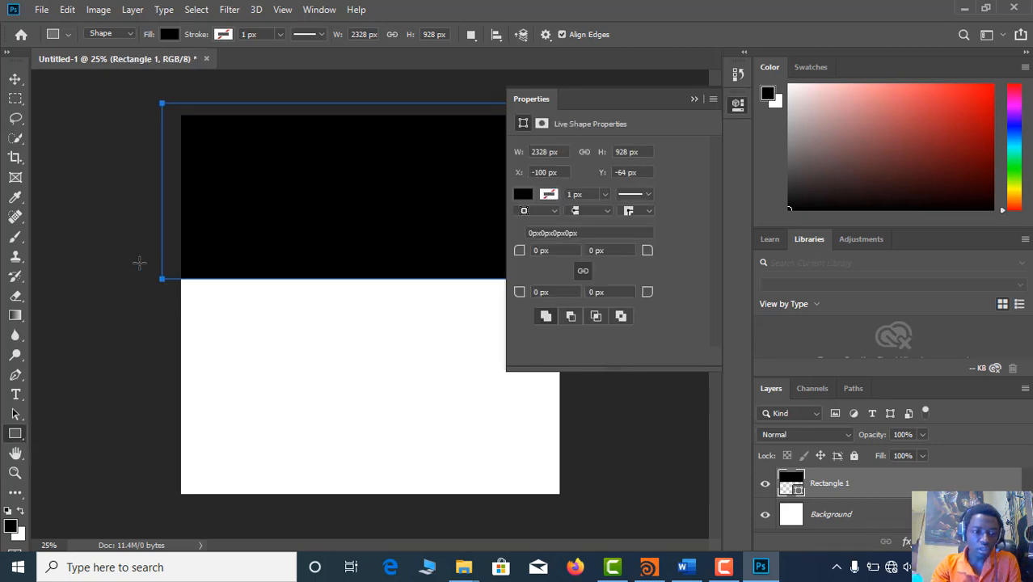
pyautogui.moveTo(124, 275); pyautogui.dragTo(619, 523)
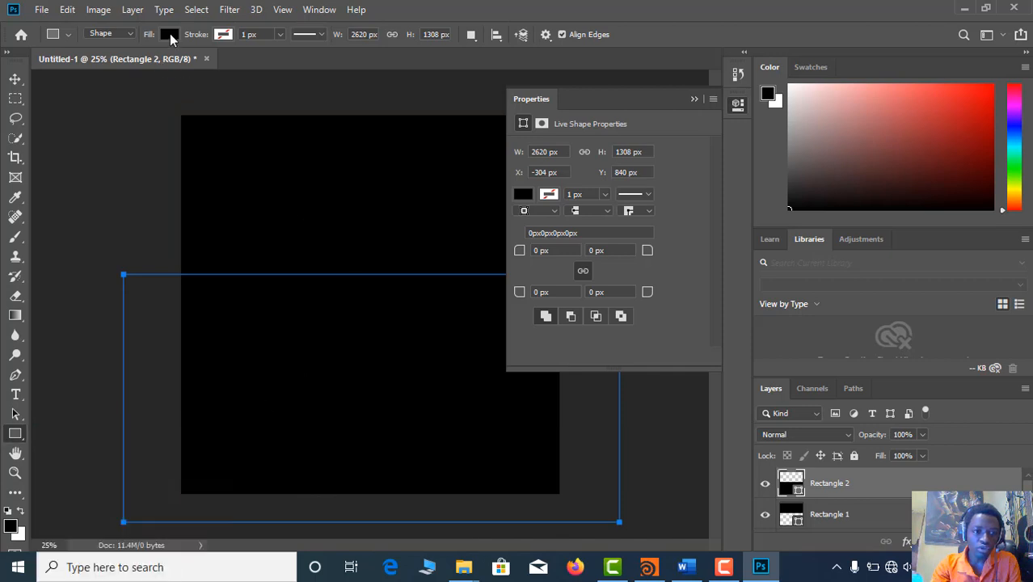
# Step: Try blue, pink and white fills on the lower rectangle, settle on light orange, and collapse its shape properties
pyautogui.click(170, 36)
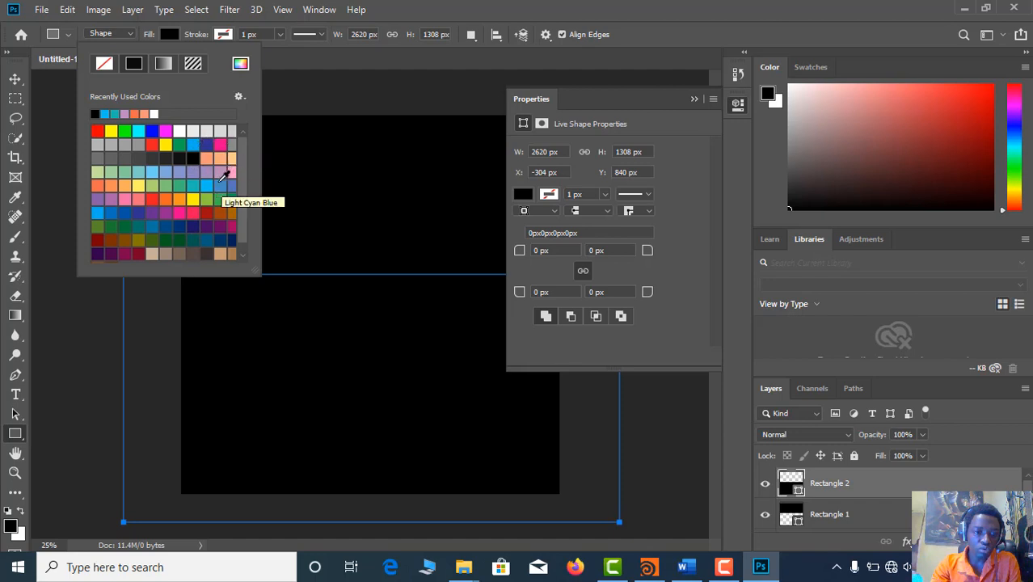
pyautogui.click(191, 145)
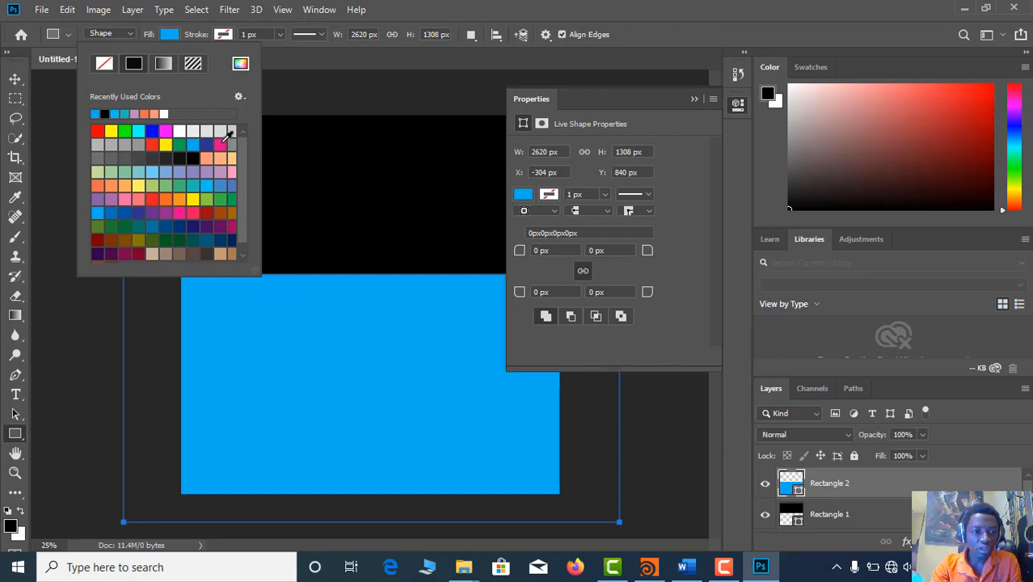
pyautogui.click(221, 144)
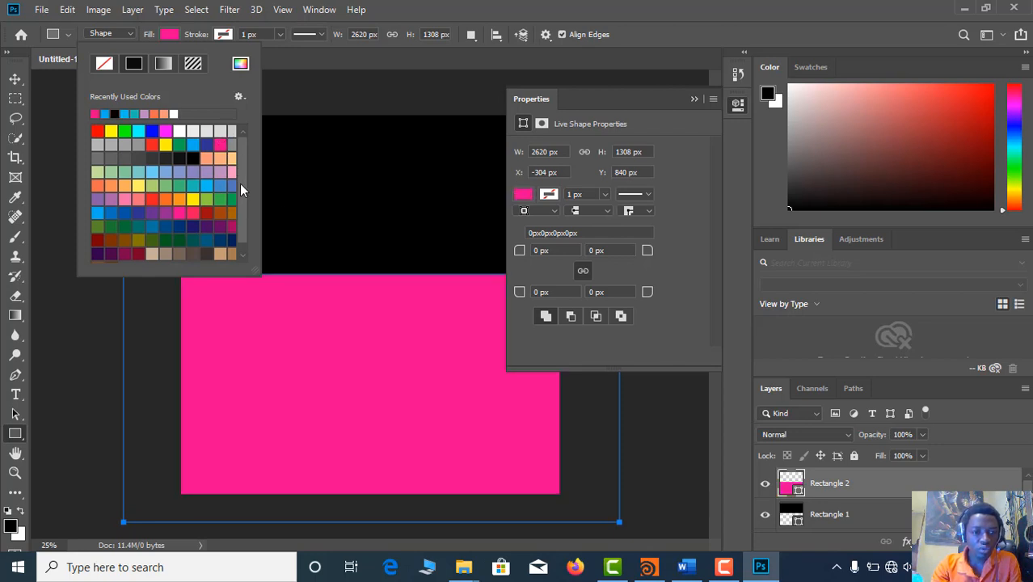
pyautogui.click(179, 131)
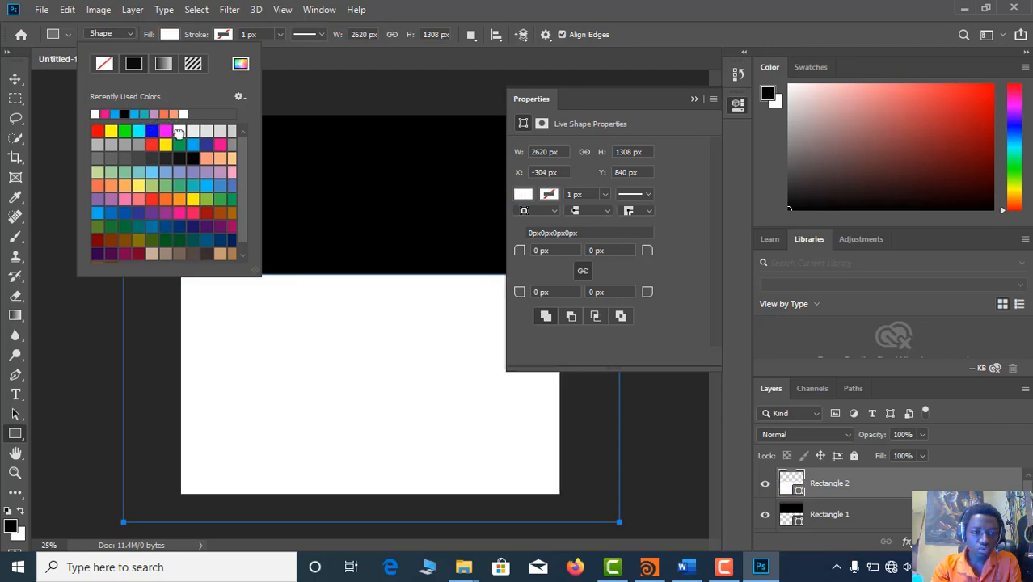
pyautogui.click(226, 158)
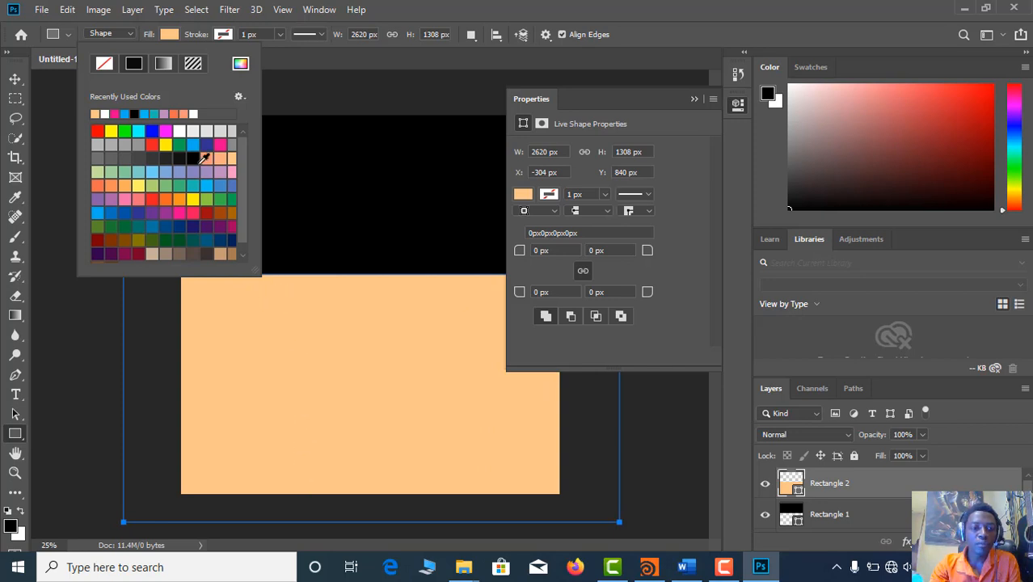
pyautogui.click(295, 53)
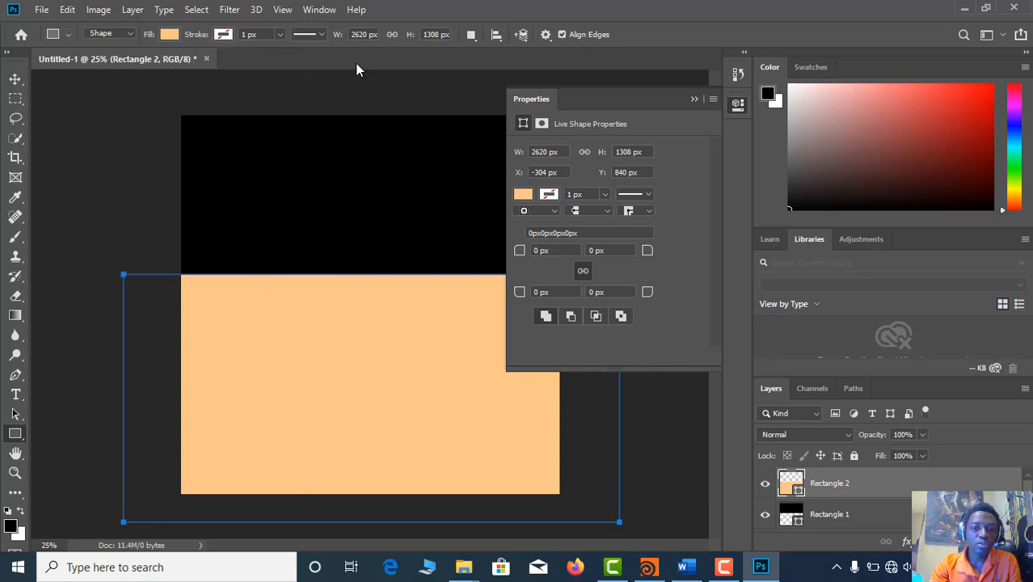
pyautogui.click(736, 106)
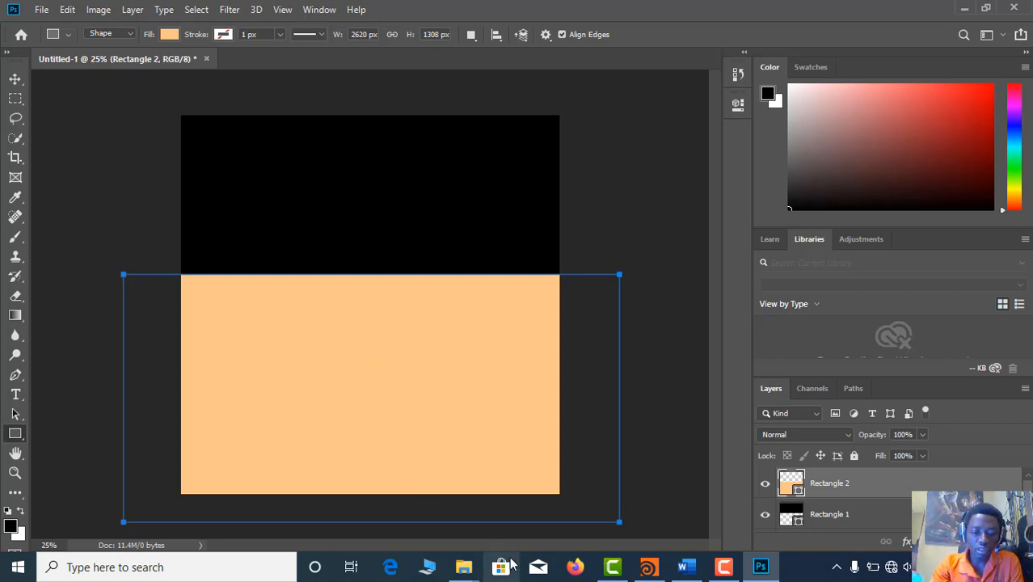
# Step: Place the red logo "hill of Arts principal 1_fond coloré1_3_2 (2)" from File Explorer's charte 2 folder at the centre of the light orange area
pyautogui.moveTo(469, 574)
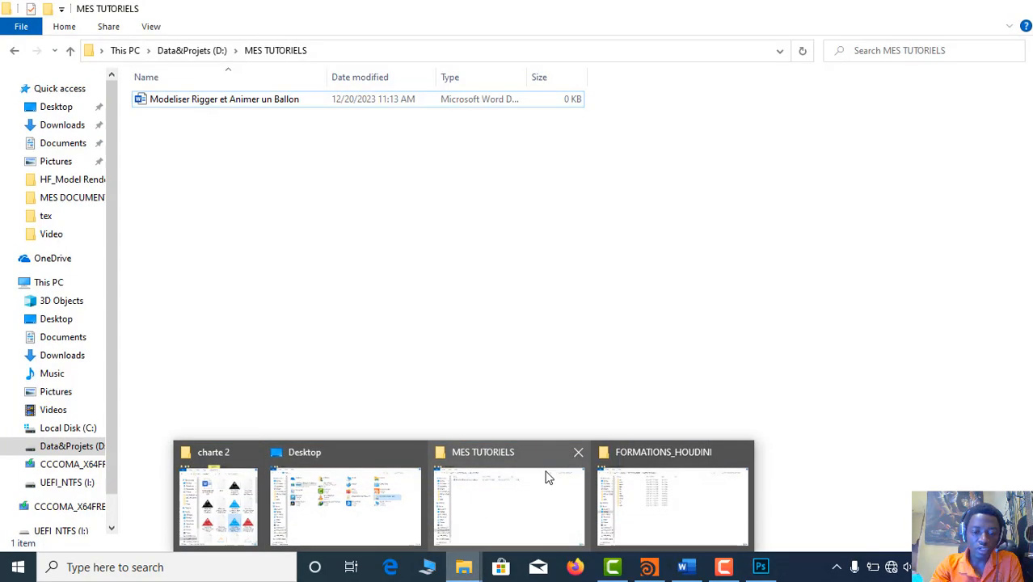
pyautogui.moveTo(679, 489)
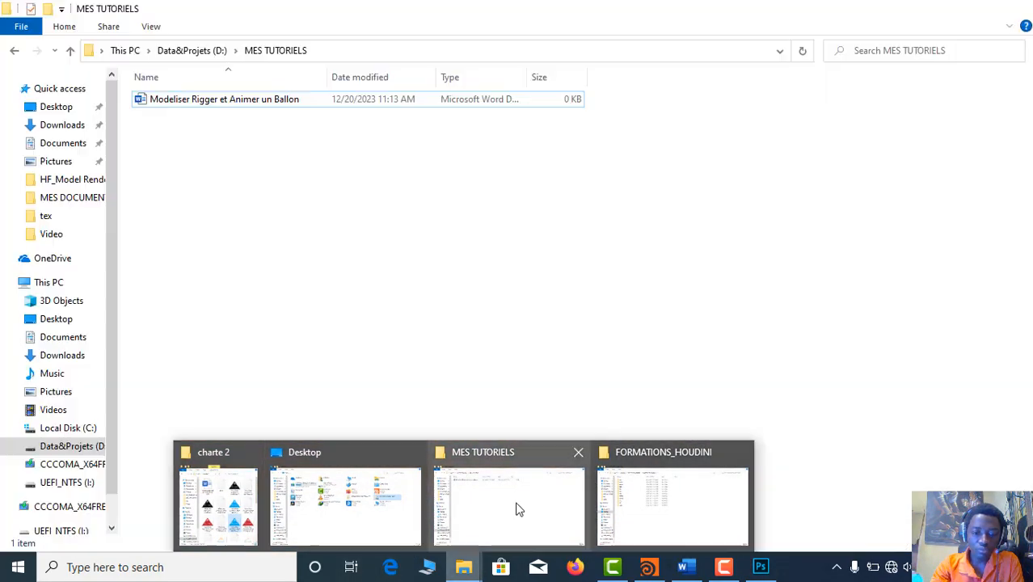
pyautogui.moveTo(226, 544)
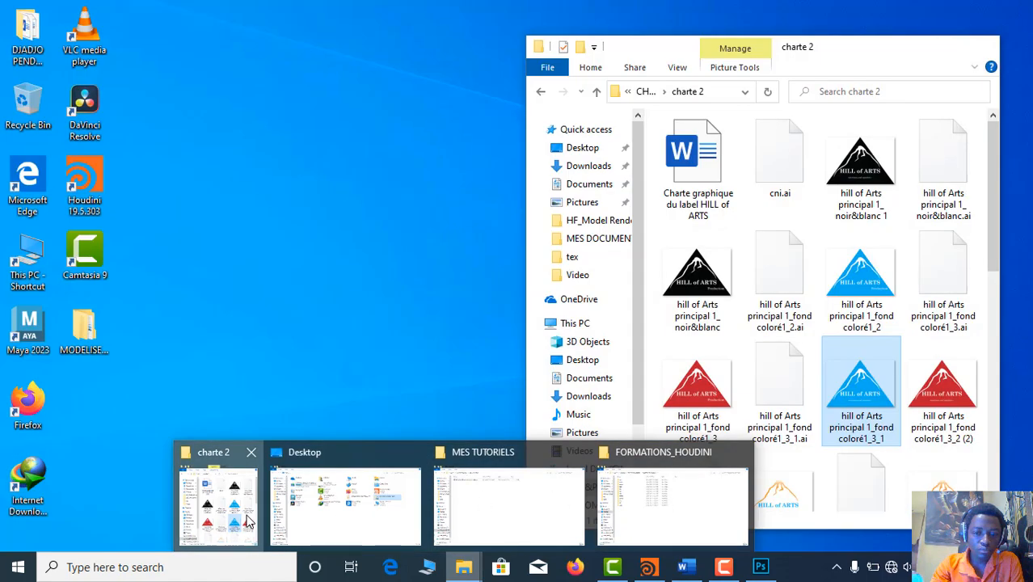
pyautogui.click(219, 510)
pyautogui.scroll(-3, 888, 423)
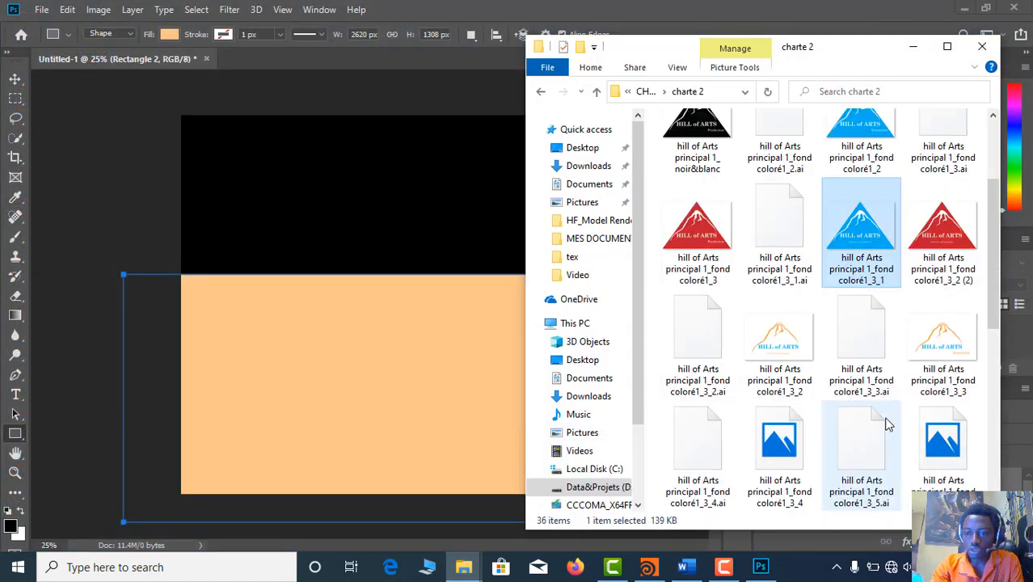
pyautogui.moveTo(951, 243); pyautogui.dragTo(396, 408)
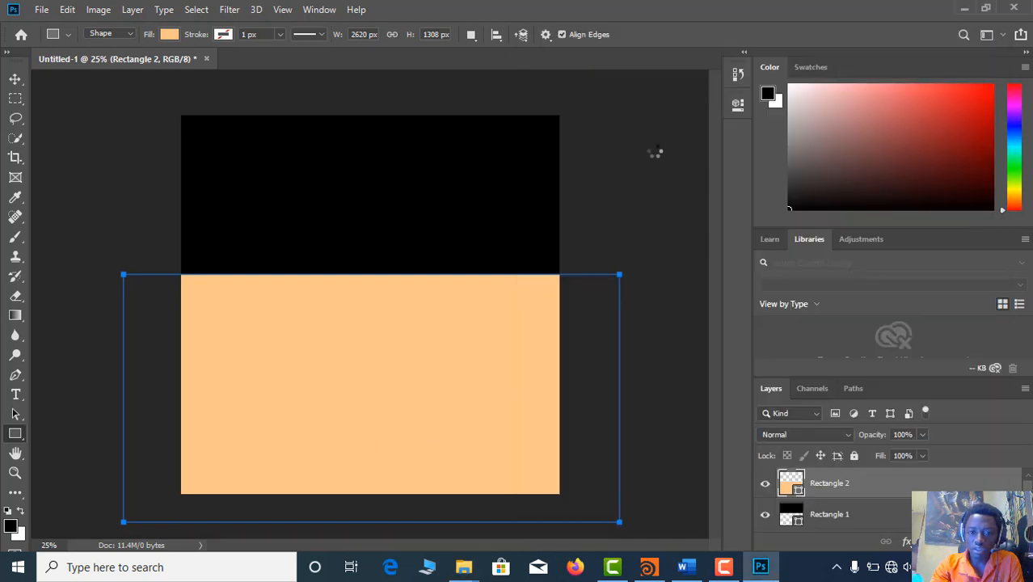
pyautogui.moveTo(385, 355); pyautogui.dragTo(372, 374)
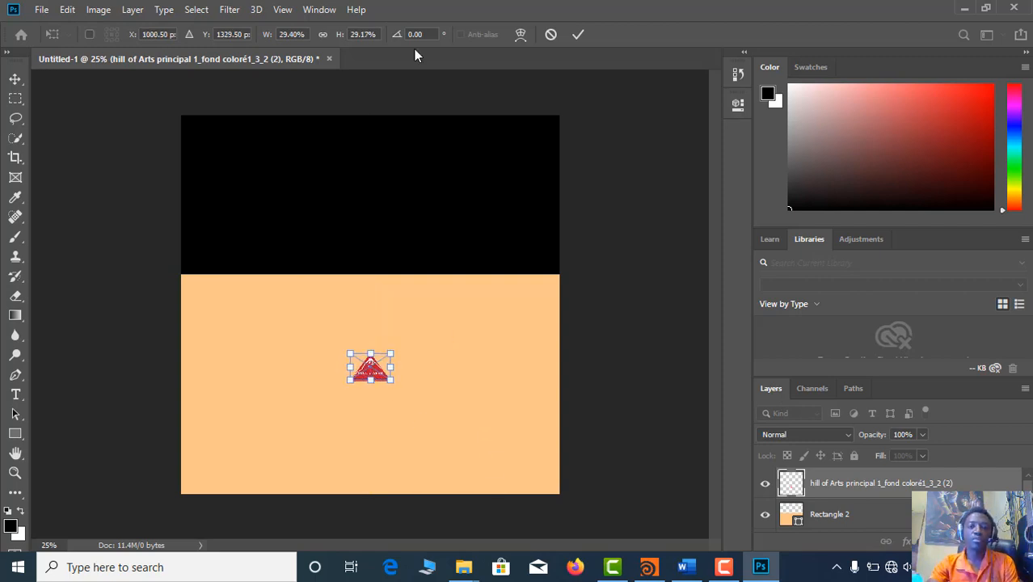
pyautogui.click(579, 35)
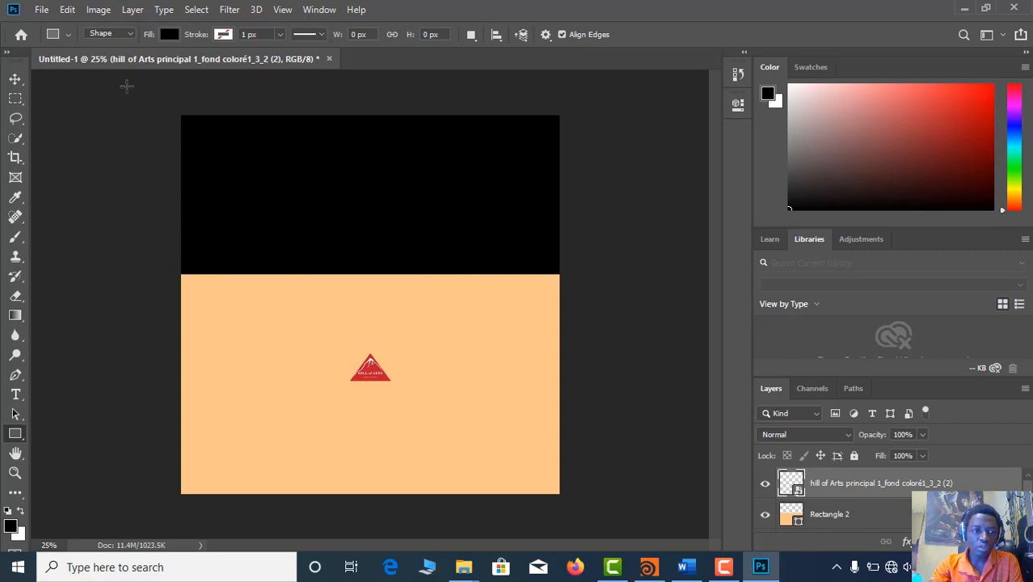
# Step: Open the Export As settings for the texture and choose PNG as the file format
pyautogui.click(41, 10)
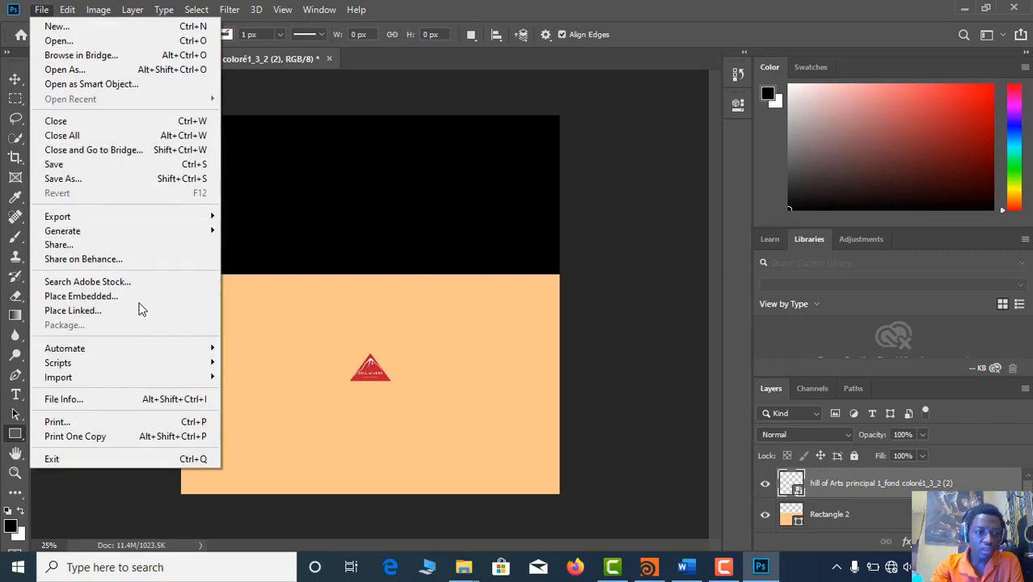
pyautogui.moveTo(103, 218)
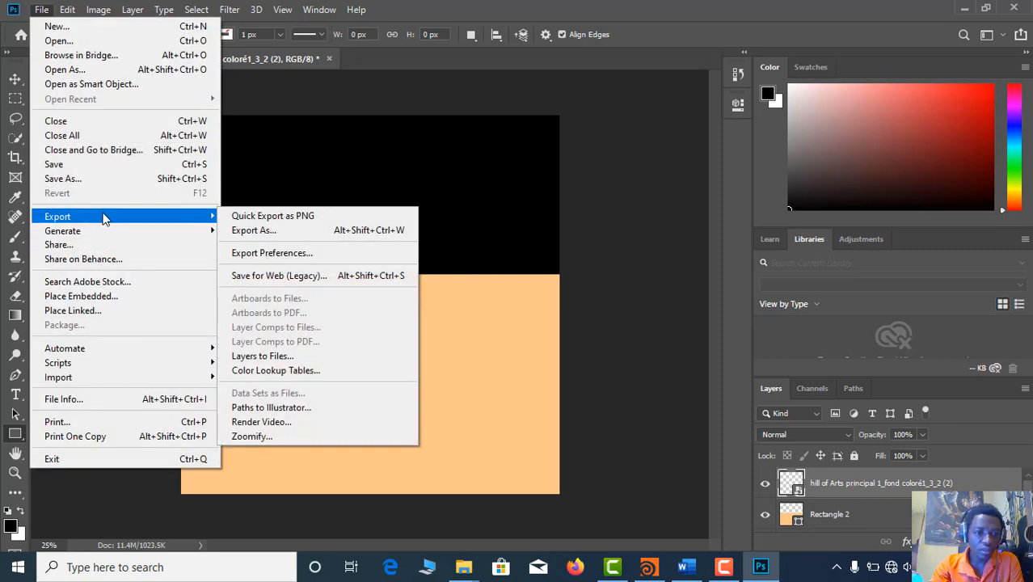
pyautogui.click(282, 233)
pyautogui.hotkey('ctrl', 'alt', 'shift', 'w')
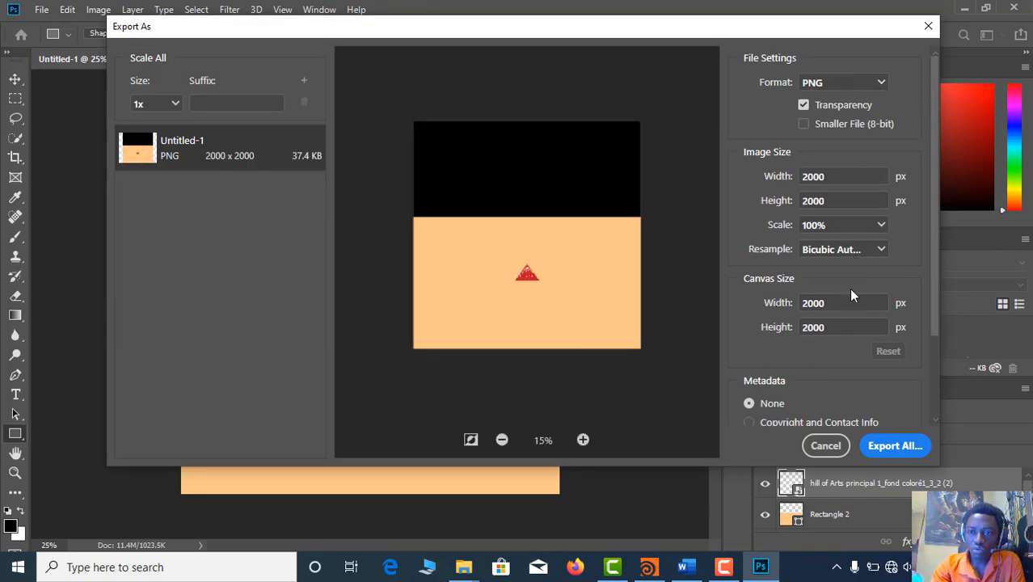
pyautogui.click(882, 83)
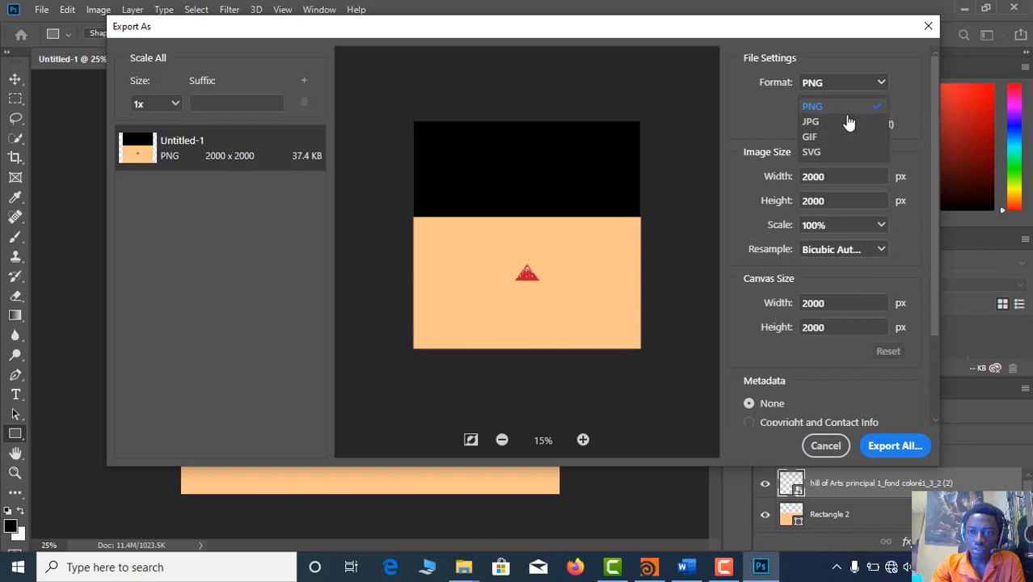
pyautogui.click(853, 104)
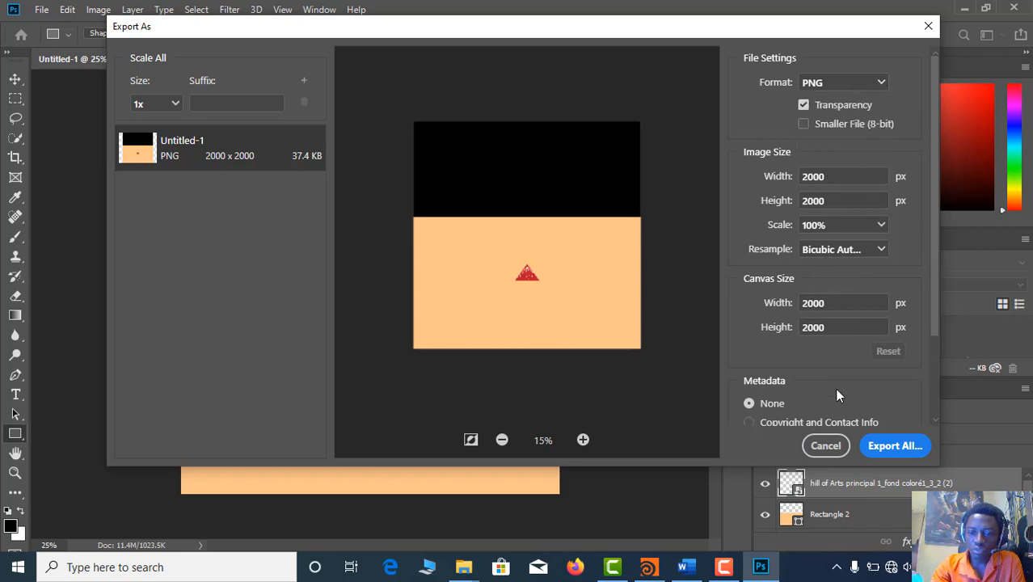
# Step: Export the texture as Texture_Ballon into the tex folder of MODELISER_ANIMER > FORMATIONS_HOUDINI on the Desktop
pyautogui.click(895, 445)
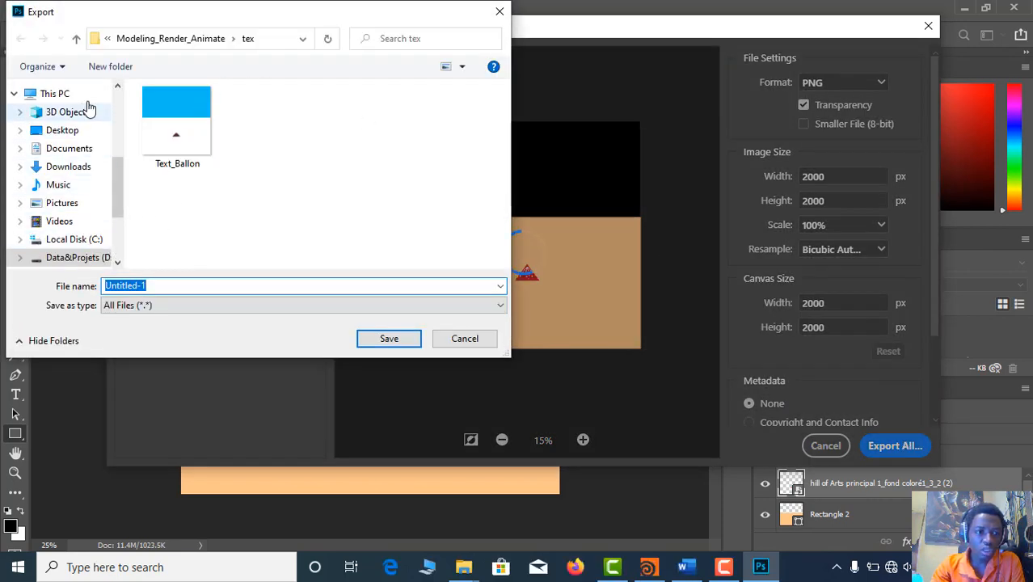
pyautogui.click(72, 138)
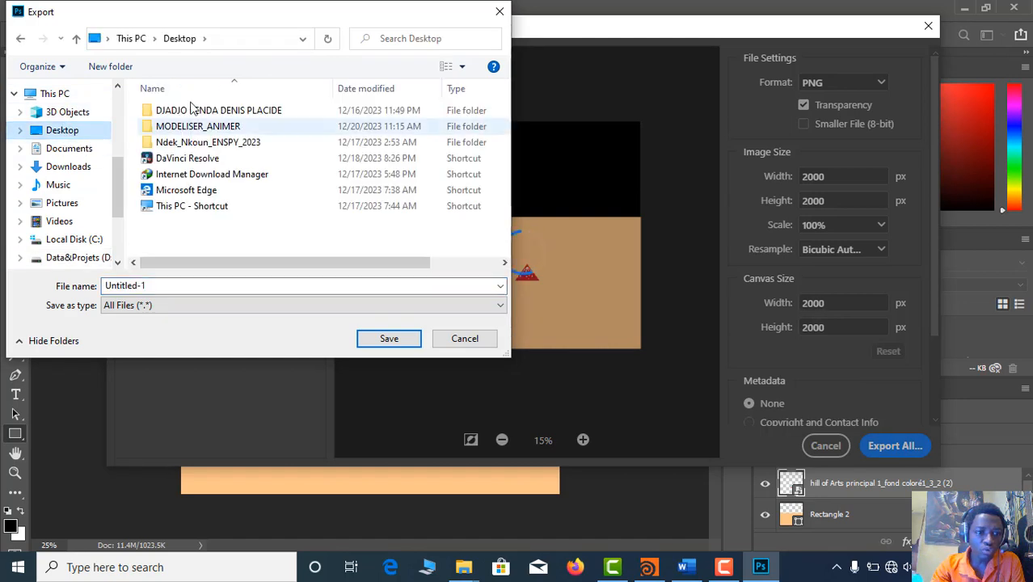
pyautogui.doubleClick(202, 128)
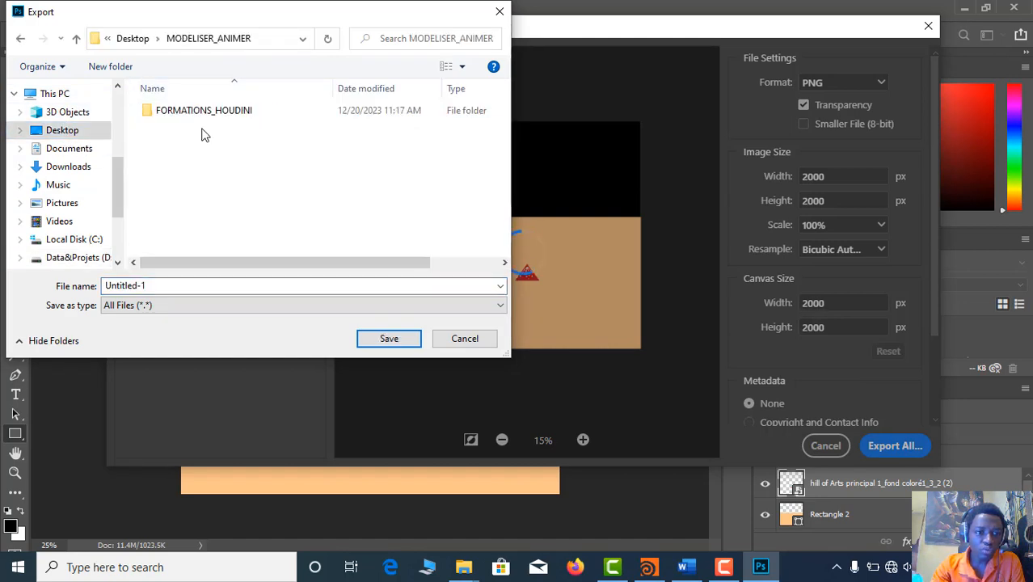
pyautogui.doubleClick(186, 113)
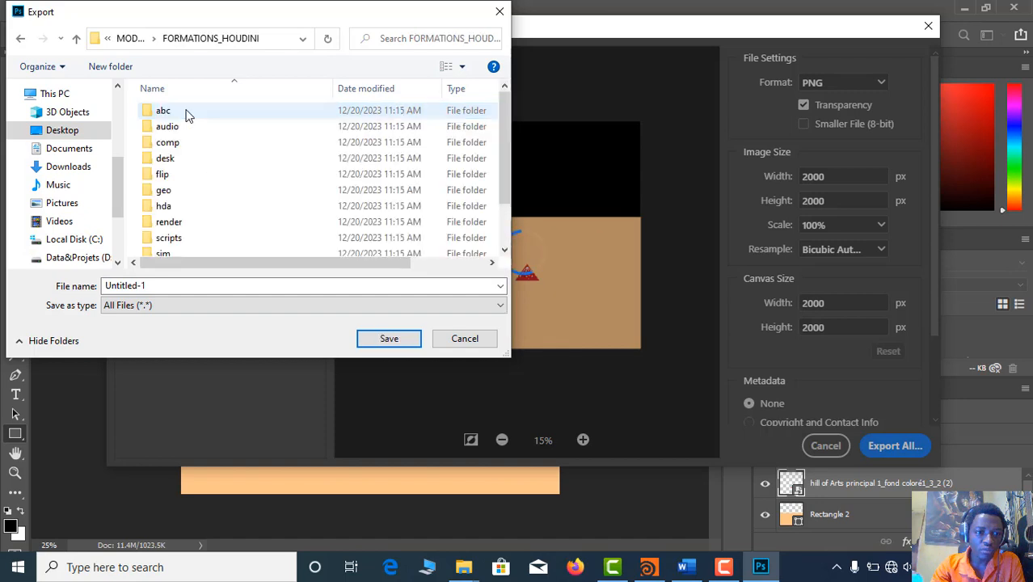
pyautogui.scroll(-1, 192, 180)
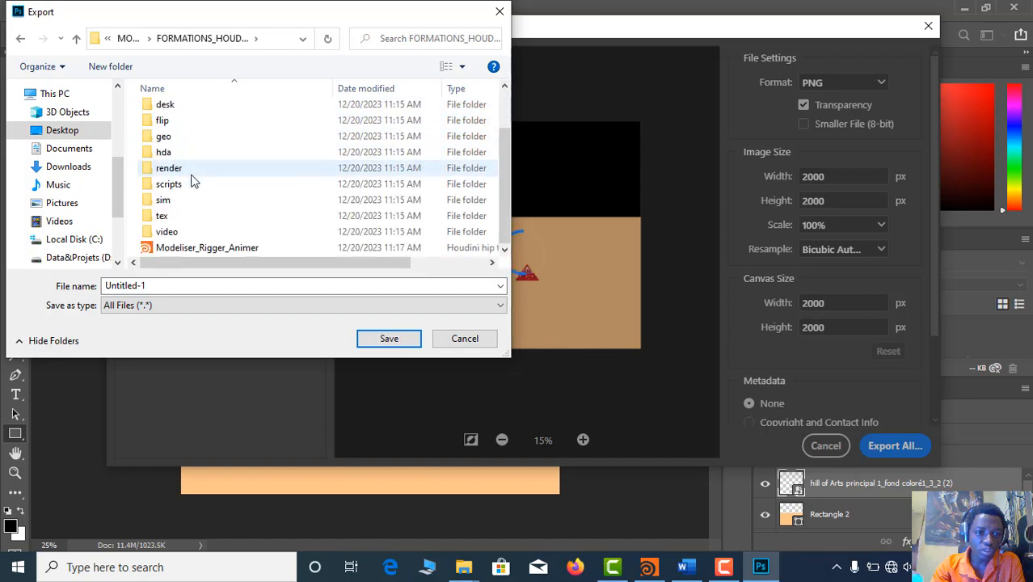
pyautogui.doubleClick(164, 217)
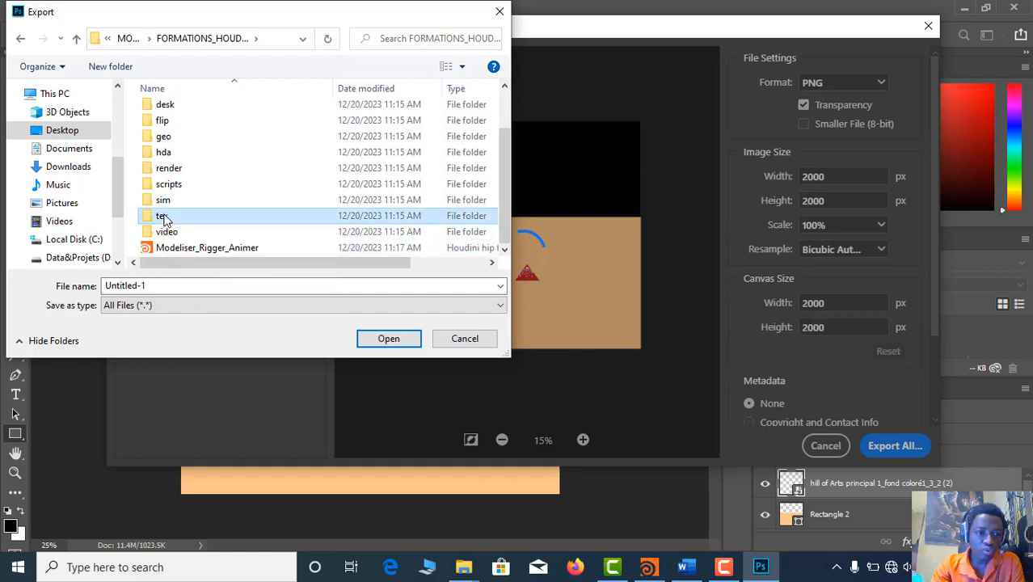
pyautogui.doubleClick(151, 285)
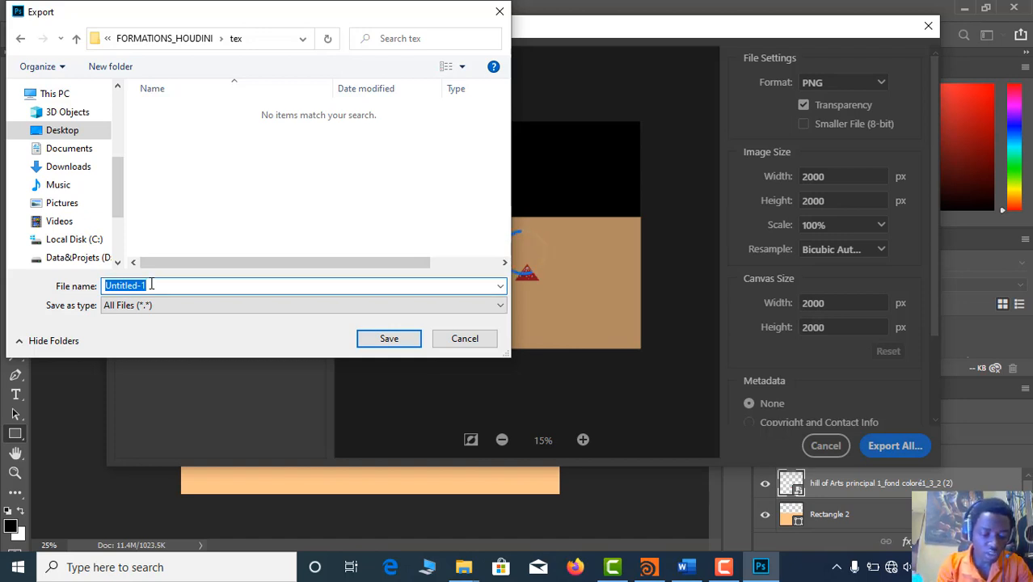
pyautogui.write('Texture_Ballo')
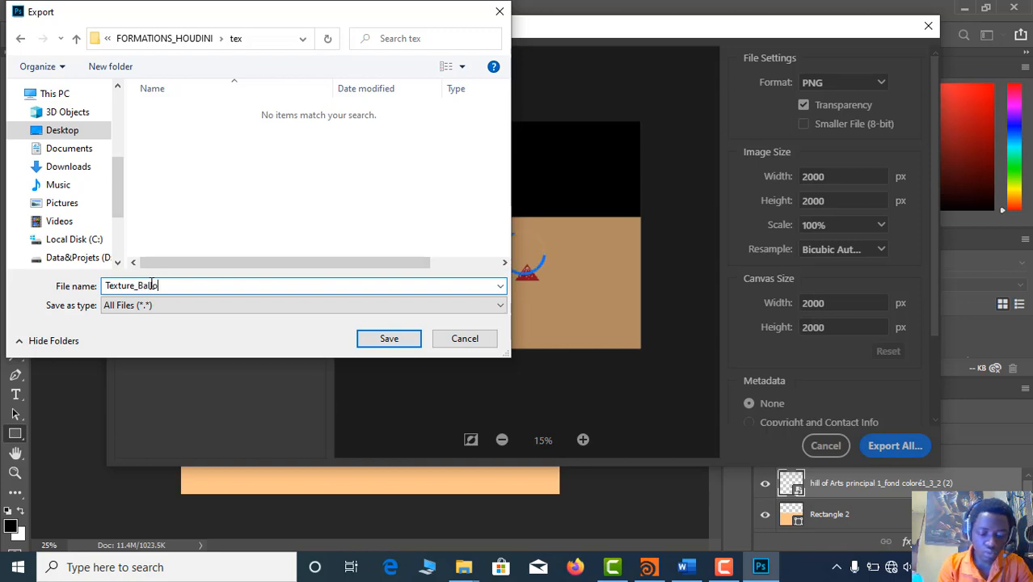
pyautogui.write('n')
pyautogui.press('Return')
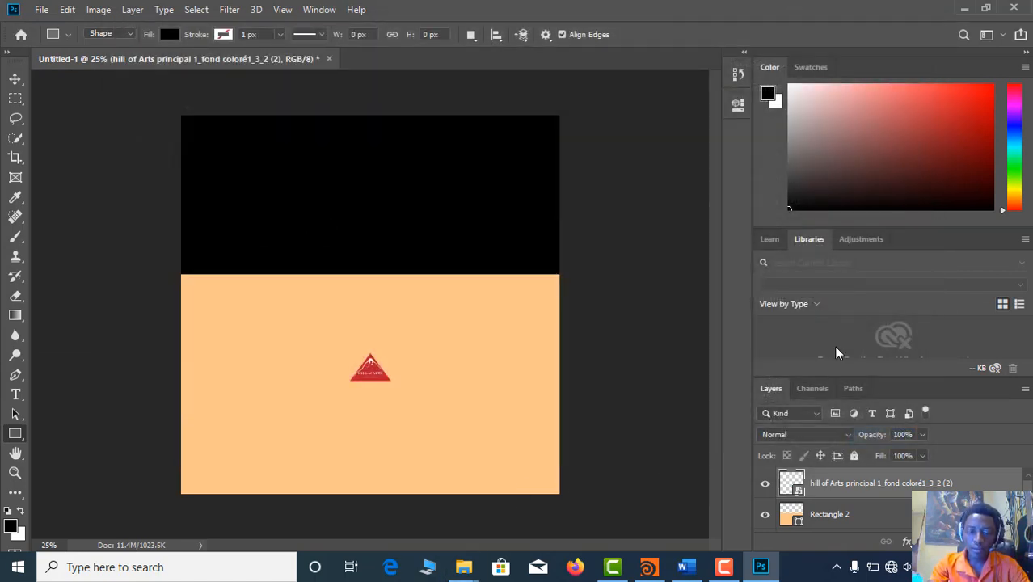
# Step: Quit Photoshop with saving the document's changes, and choose the Desktop's MODELISER_ANIMER > FORMATIONS_HOUDINI > tex folder as the save location
pyautogui.click(1014, 7)
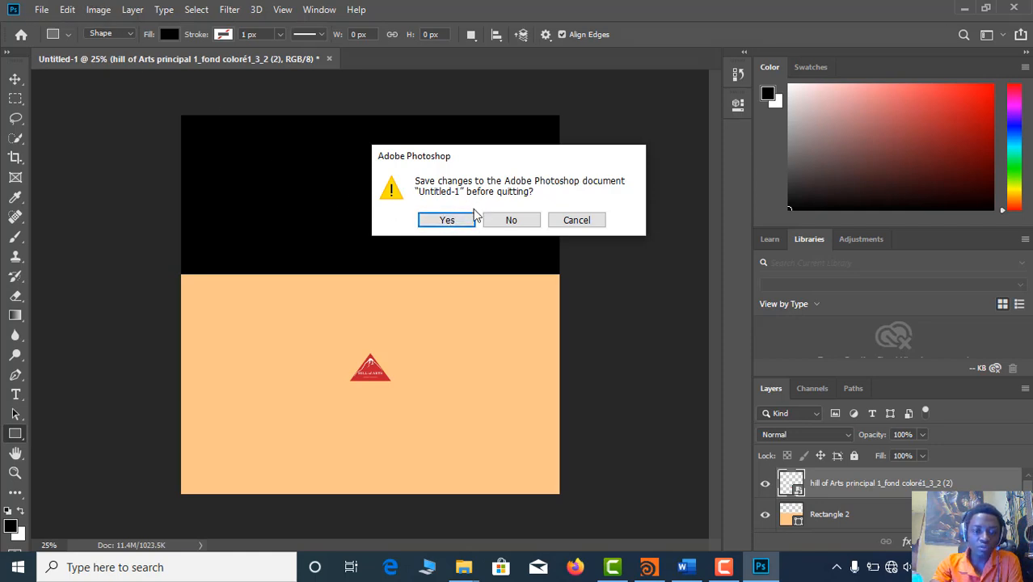
pyautogui.click(456, 223)
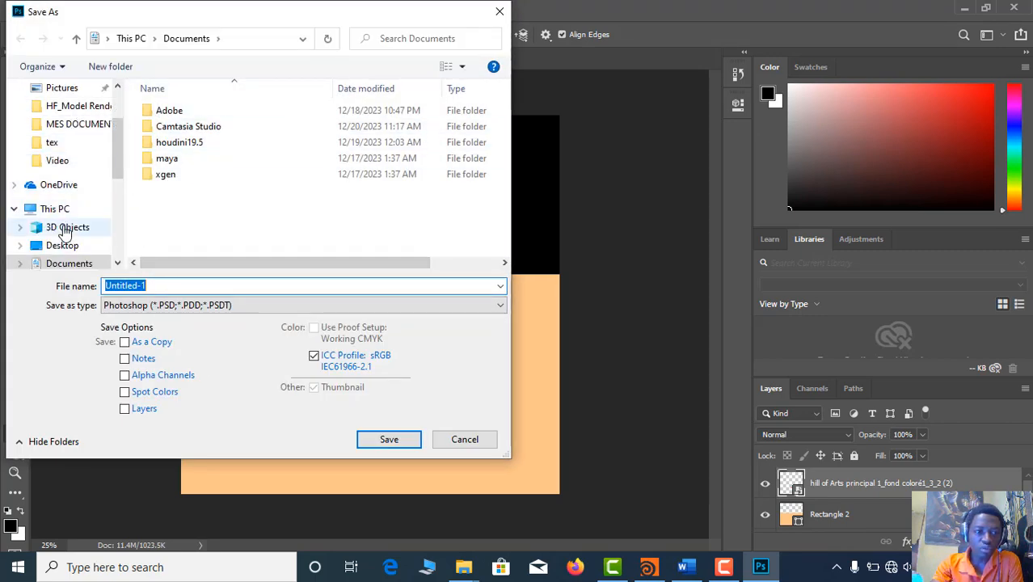
pyautogui.click(52, 210)
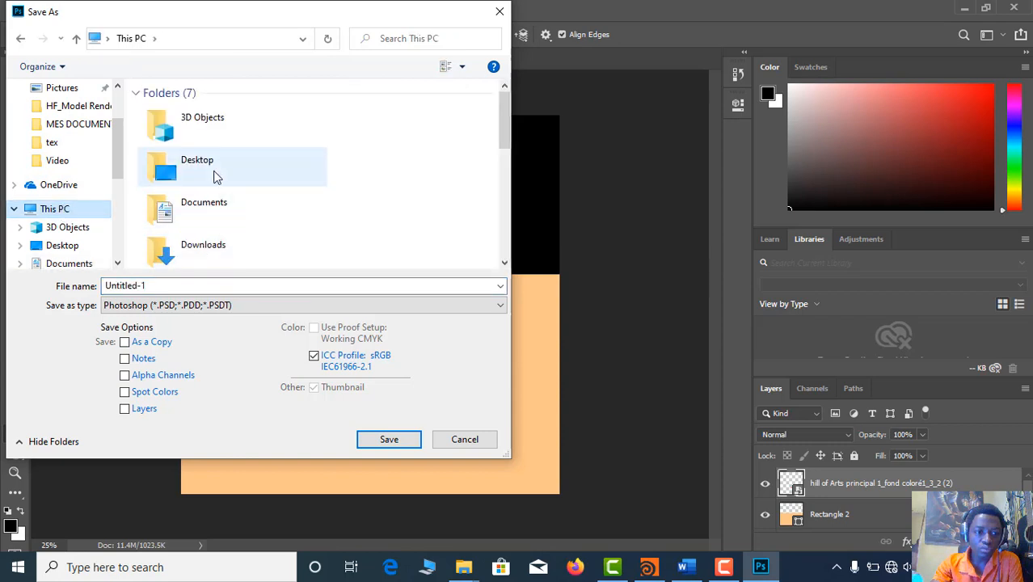
pyautogui.doubleClick(216, 177)
pyautogui.click(216, 127)
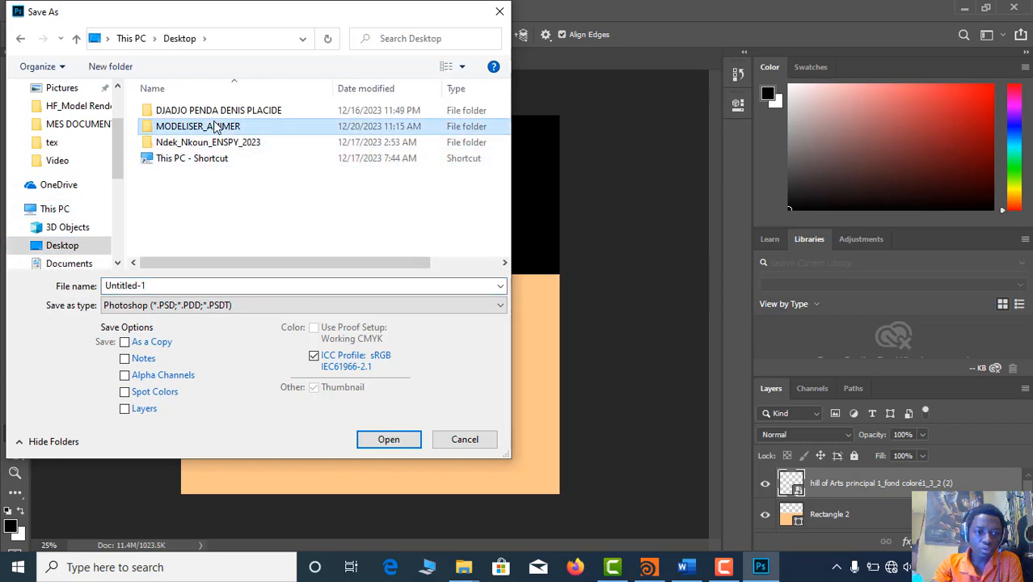
pyautogui.doubleClick(216, 128)
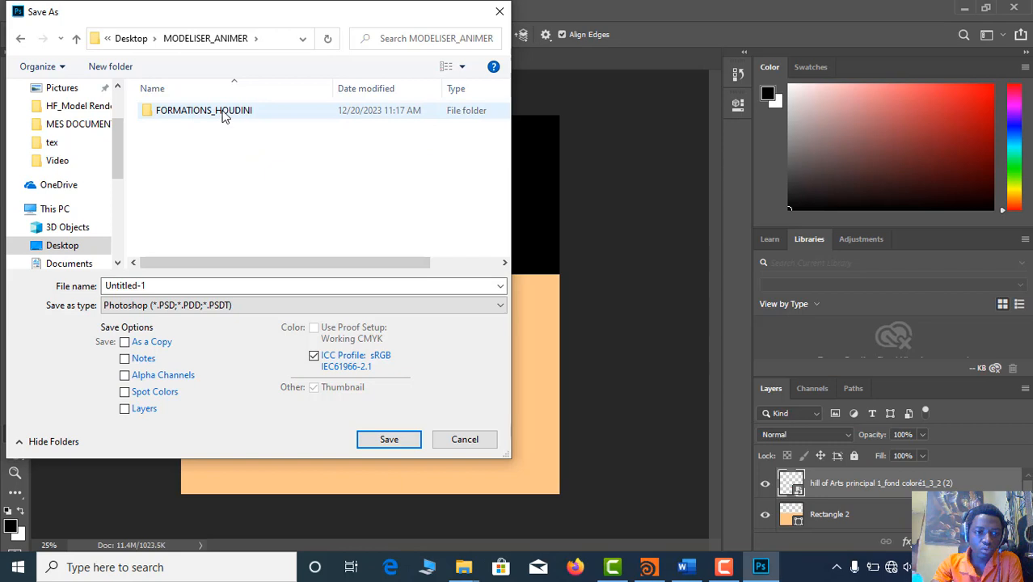
pyautogui.click(224, 116)
pyautogui.doubleClick(224, 116)
pyautogui.scroll(-1, 194, 210)
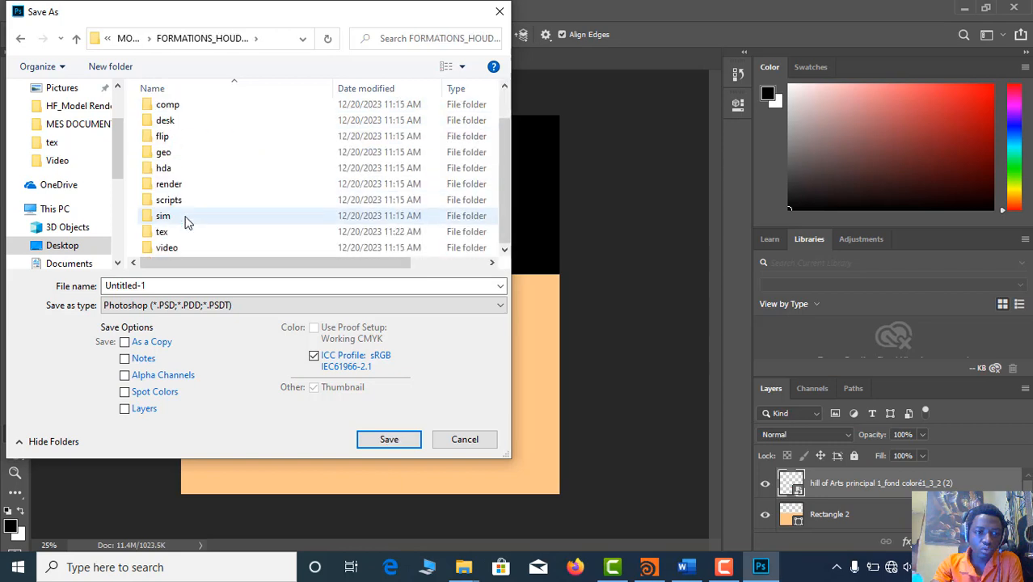
pyautogui.doubleClick(165, 232)
# Step: Save the document as the Photoshop file Texture_Ballon with Maximize Compatibility enabled, and finish closing Photoshop
pyautogui.click(154, 286)
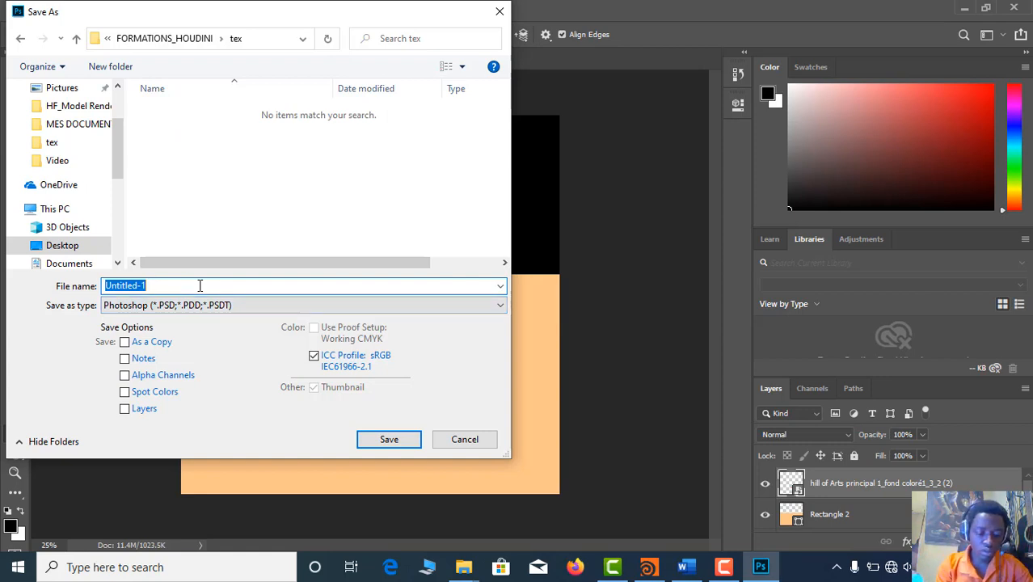
pyautogui.write('Texture_Ballon')
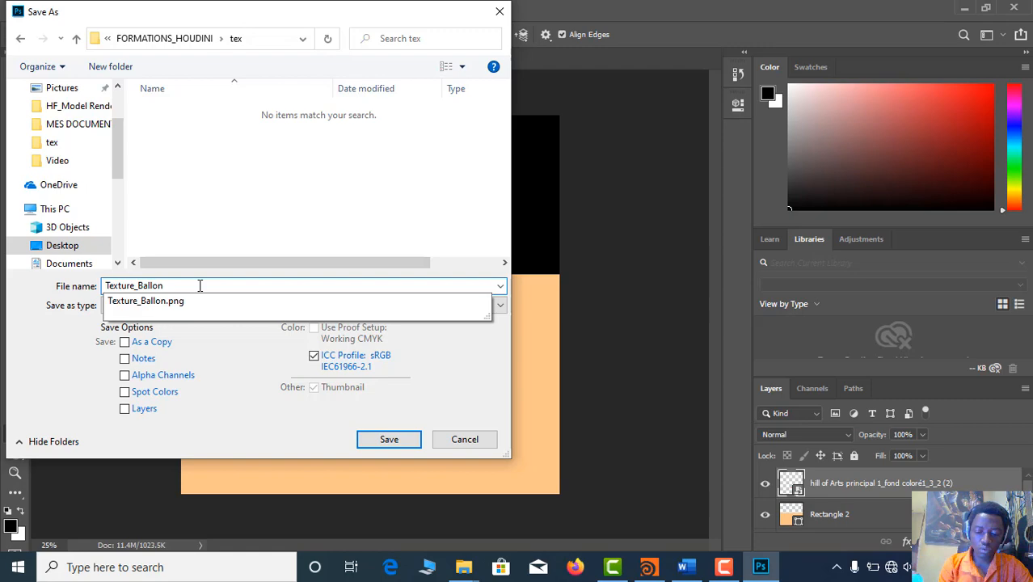
pyautogui.press('Return')
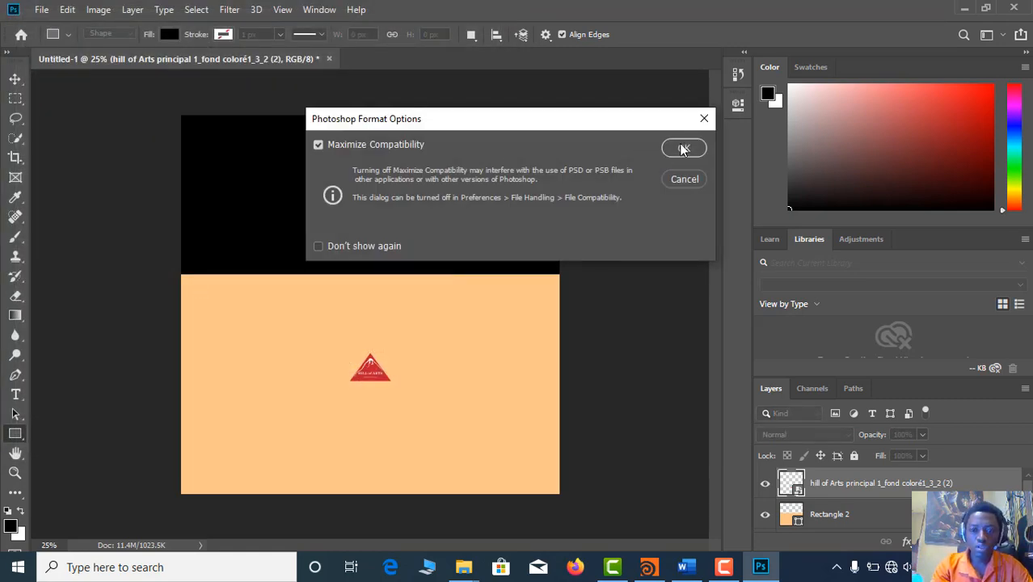
pyautogui.click(683, 148)
pyautogui.hotkey('ctrl', 'w')
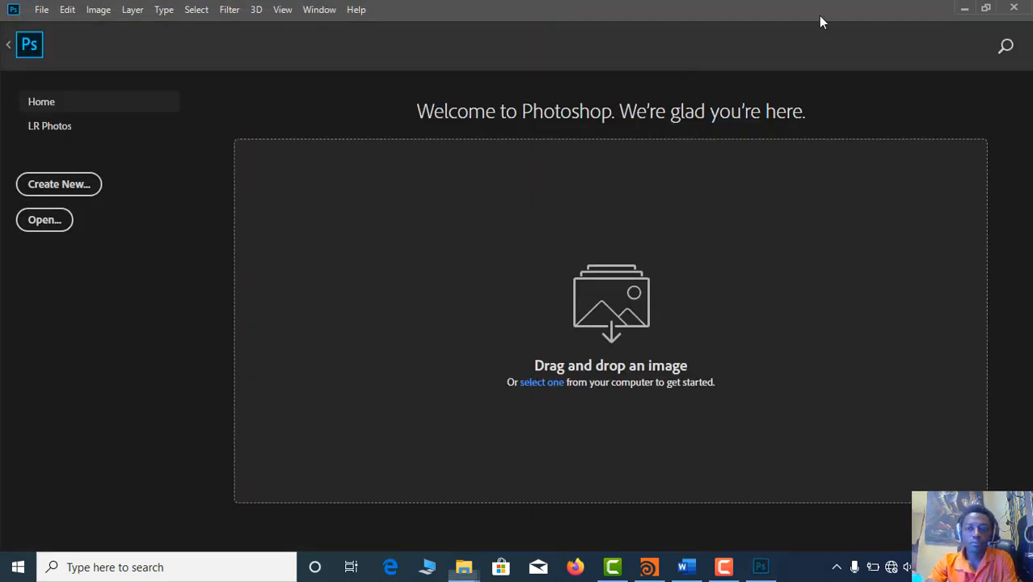
pyautogui.click(1014, 7)
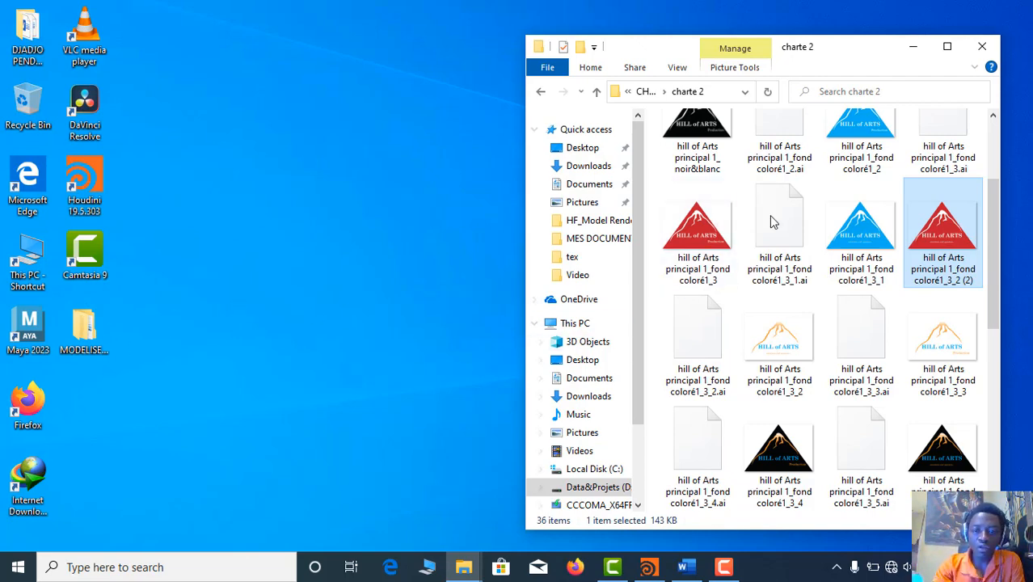
# Step: Look through the charte 2 folder and the Data&Projets (D:) drive in File Explorer, and minimize the window
pyautogui.scroll(2, 704, 301)
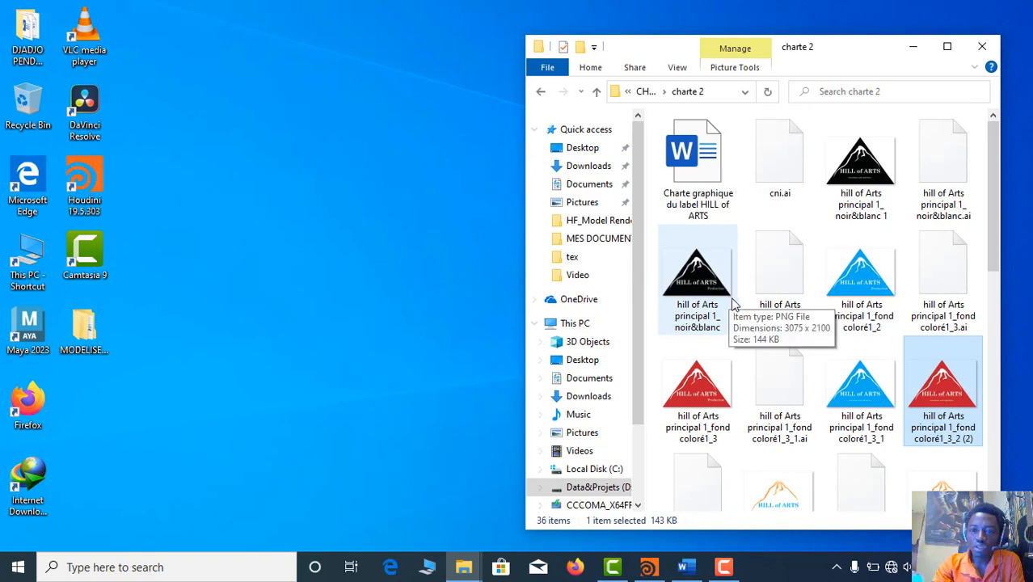
pyautogui.scroll(-6, 704, 283)
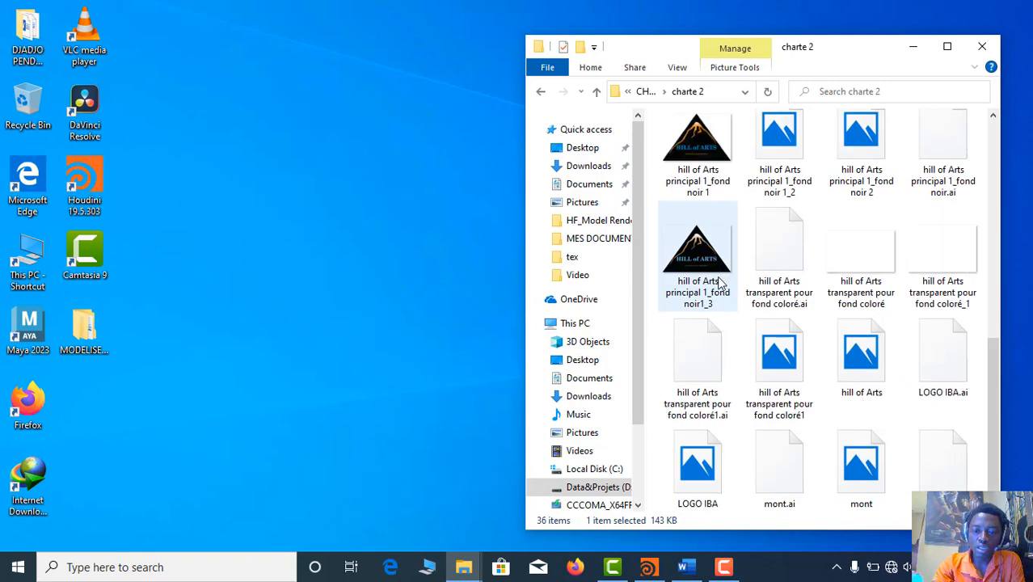
pyautogui.click(594, 490)
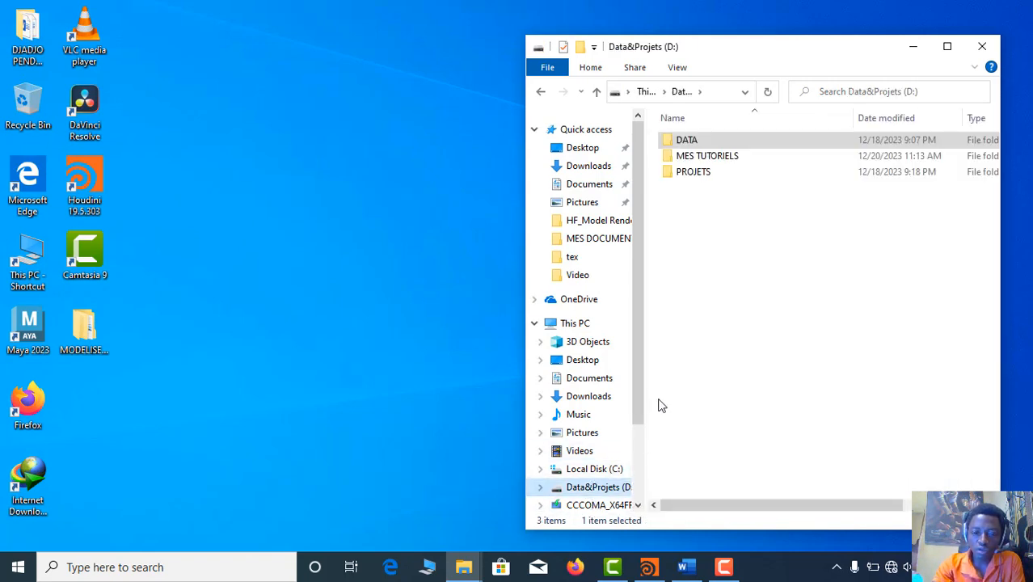
pyautogui.moveTo(637, 406); pyautogui.dragTo(637, 436)
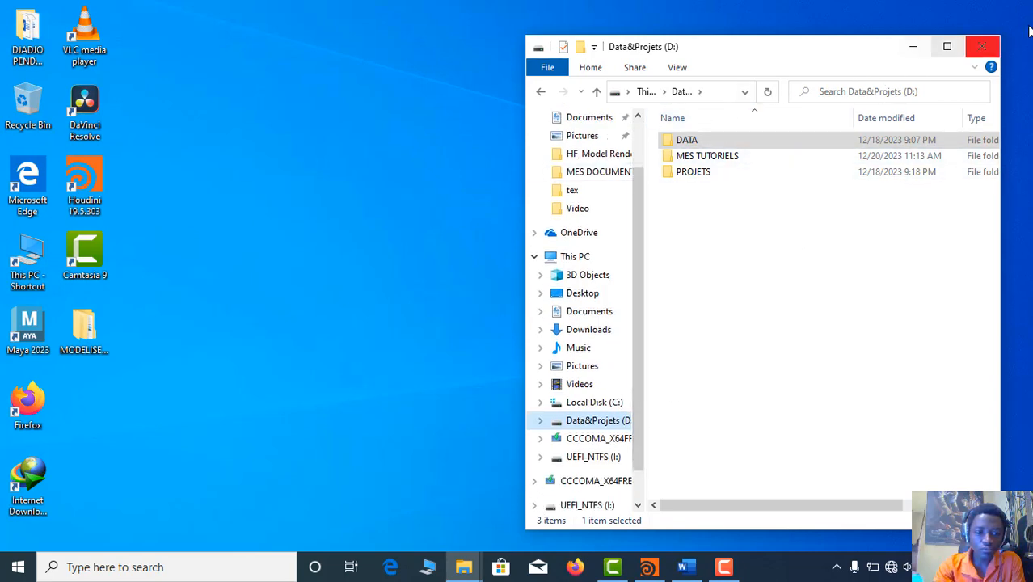
pyautogui.click(913, 46)
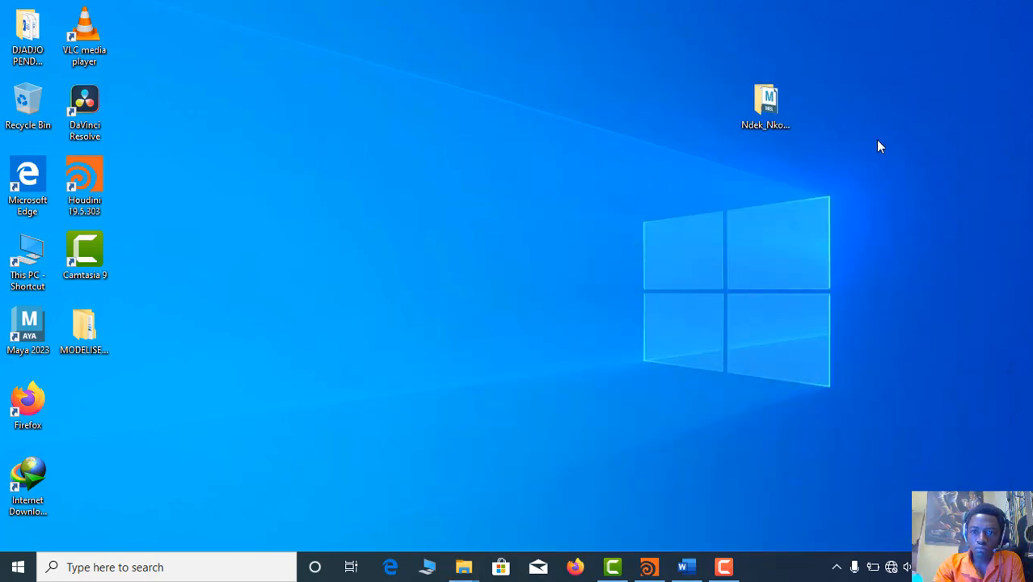
# Step: Browse the sourceimages folder of the desktop project Ndek_Nkoun_ENSPY_2023, examining its HDRI folder and the GroundClay002 previews
pyautogui.doubleClick(781, 130)
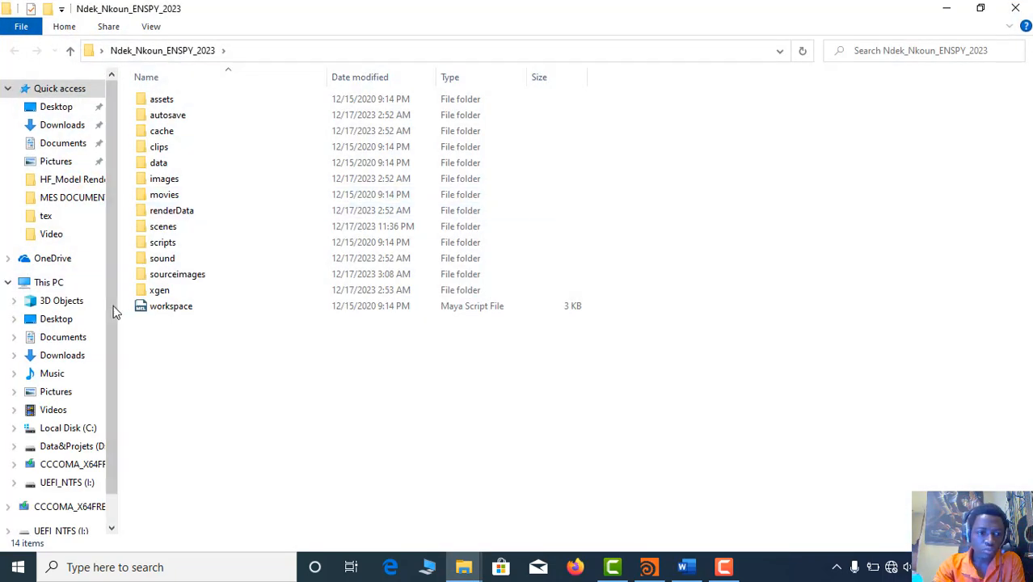
pyautogui.click(169, 278)
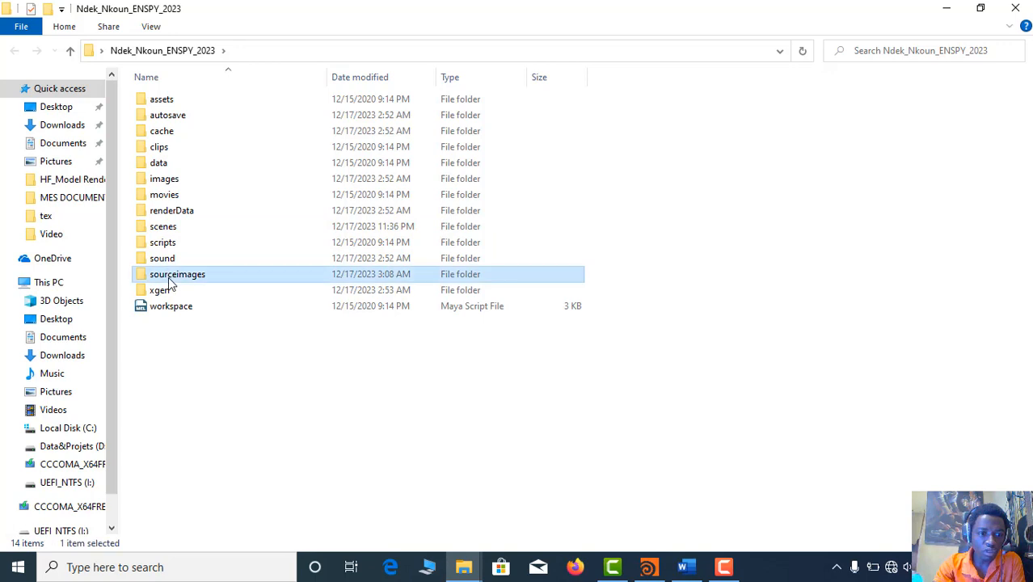
pyautogui.doubleClick(169, 276)
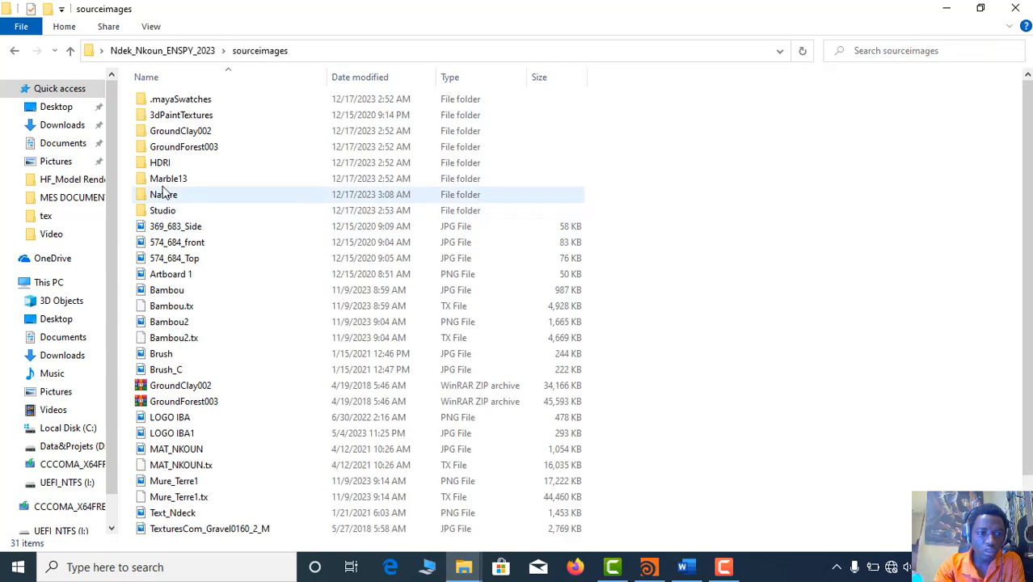
pyautogui.click(204, 134)
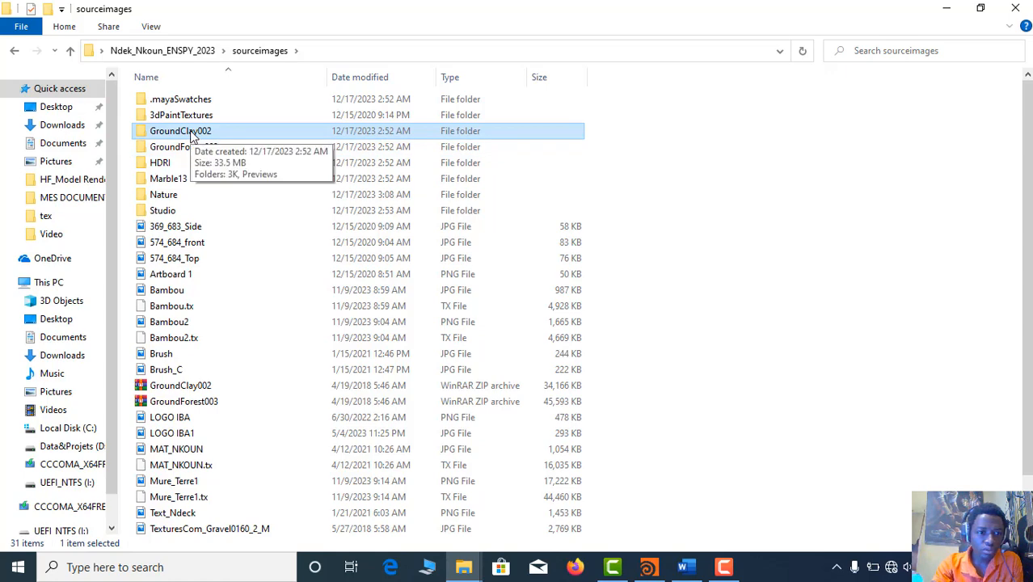
pyautogui.doubleClick(171, 165)
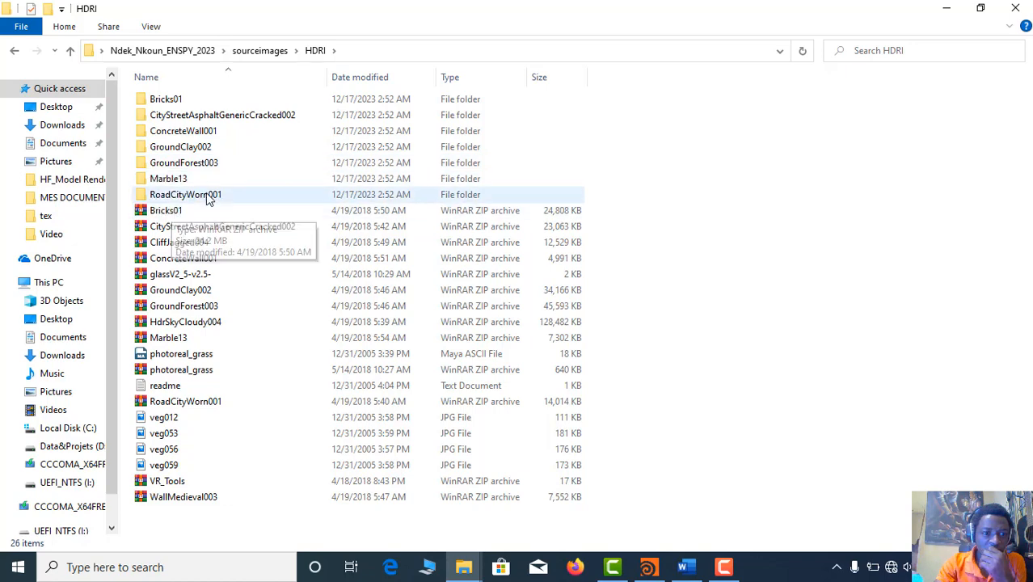
pyautogui.click(70, 50)
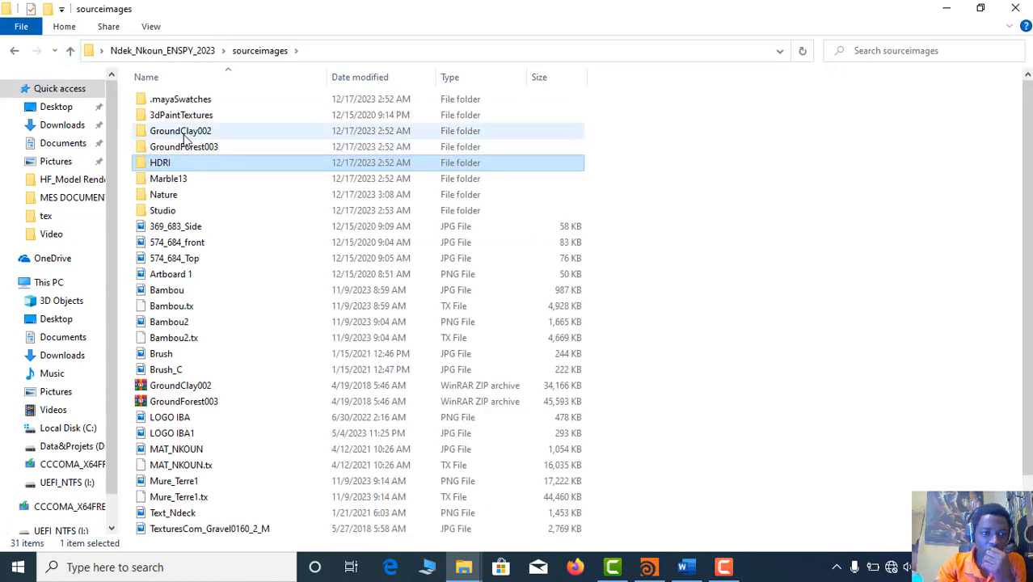
pyautogui.doubleClick(184, 134)
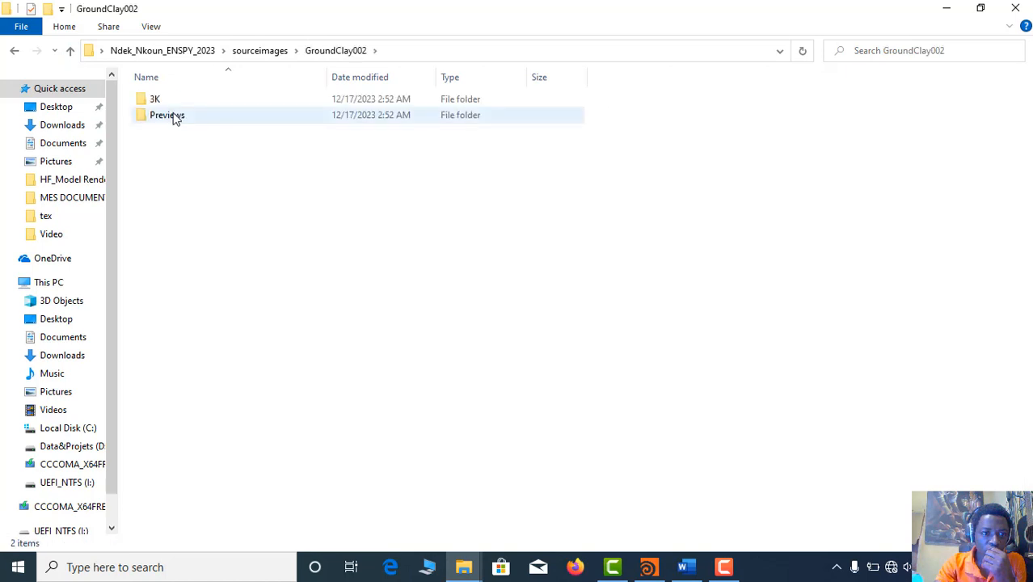
pyautogui.click(173, 114)
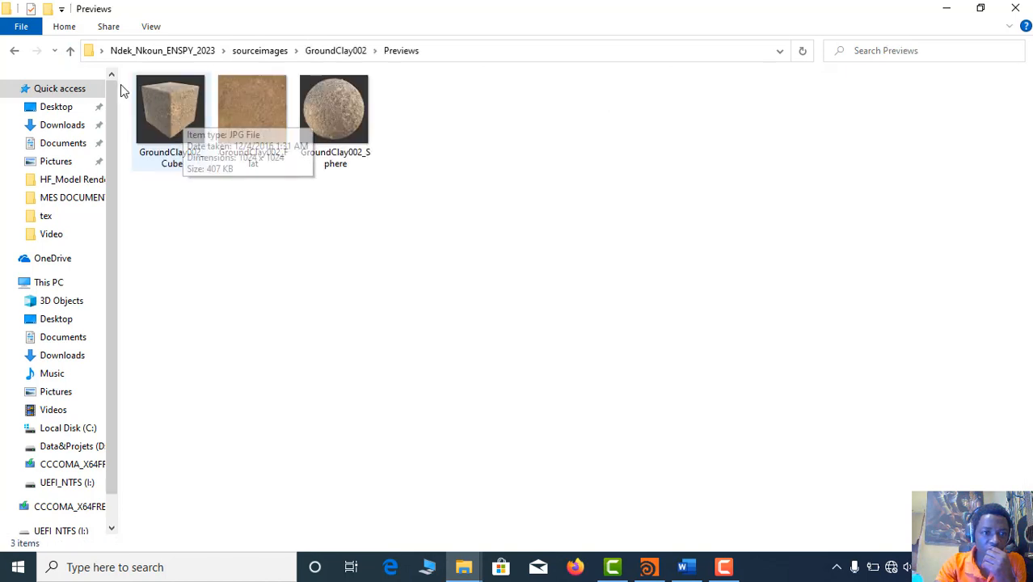
pyautogui.click(71, 51)
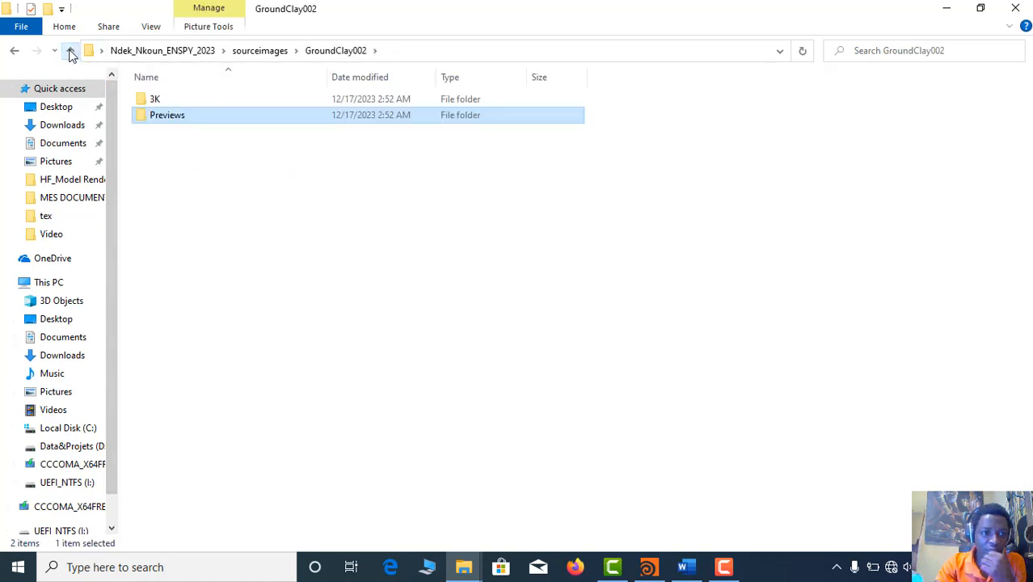
pyautogui.click(71, 51)
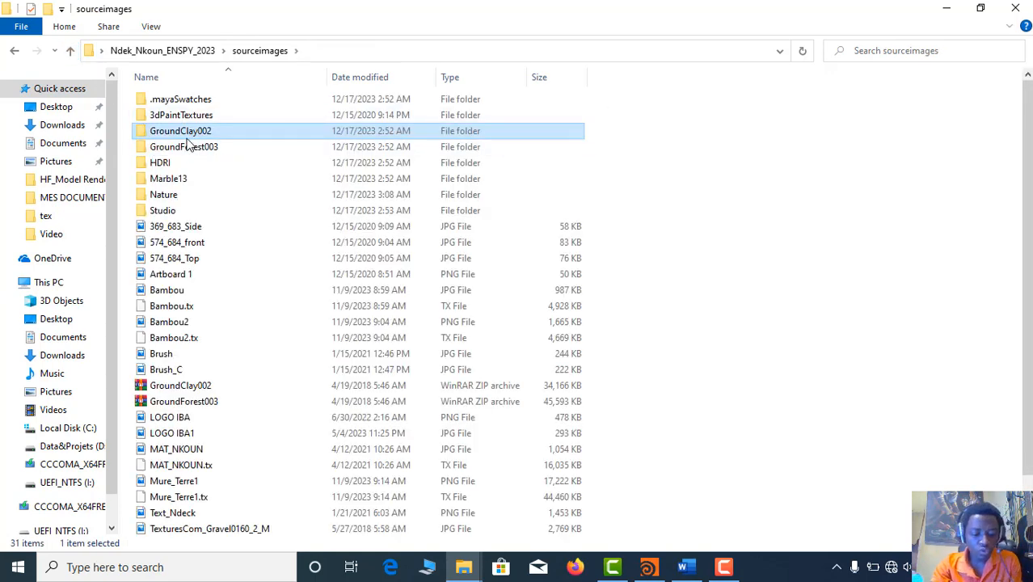
# Step: Paste the copied GroundClay002 folder into the Desktop's MODELISER_ANIMER > FORMATIONS_HOUDINI > tex folder
pyautogui.click(69, 50)
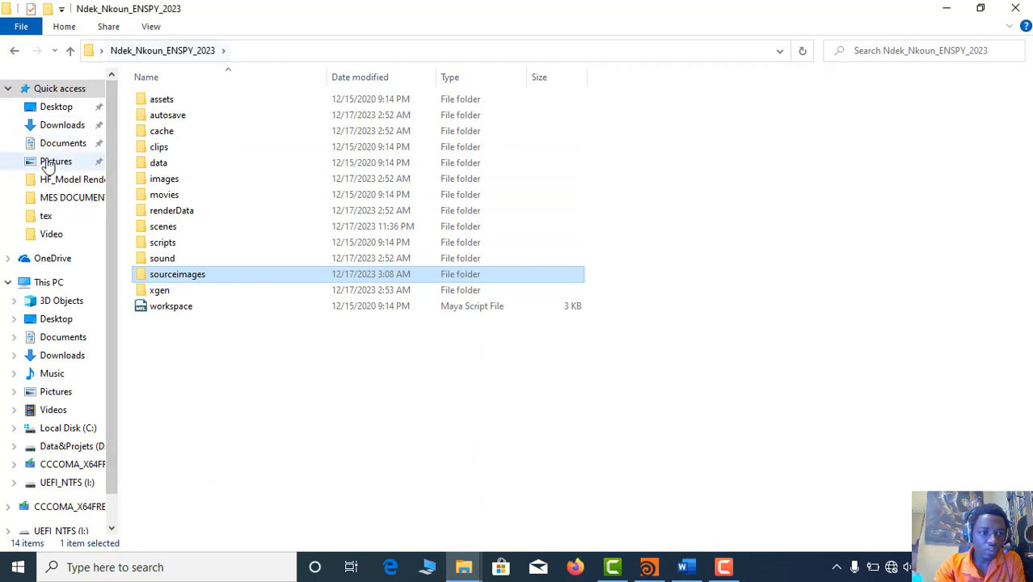
pyautogui.click(58, 107)
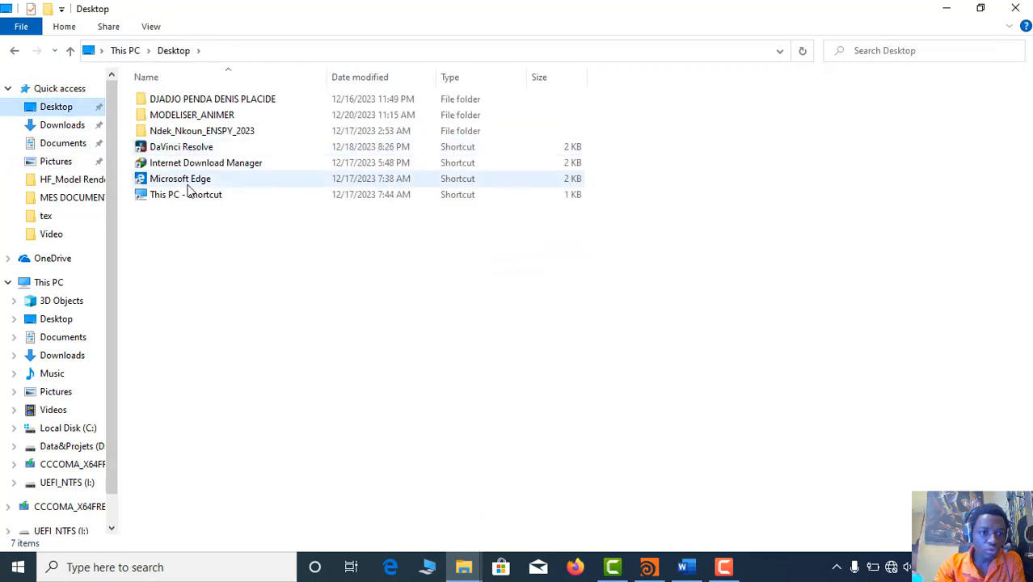
pyautogui.doubleClick(194, 115)
pyautogui.click(181, 103)
pyautogui.doubleClick(182, 107)
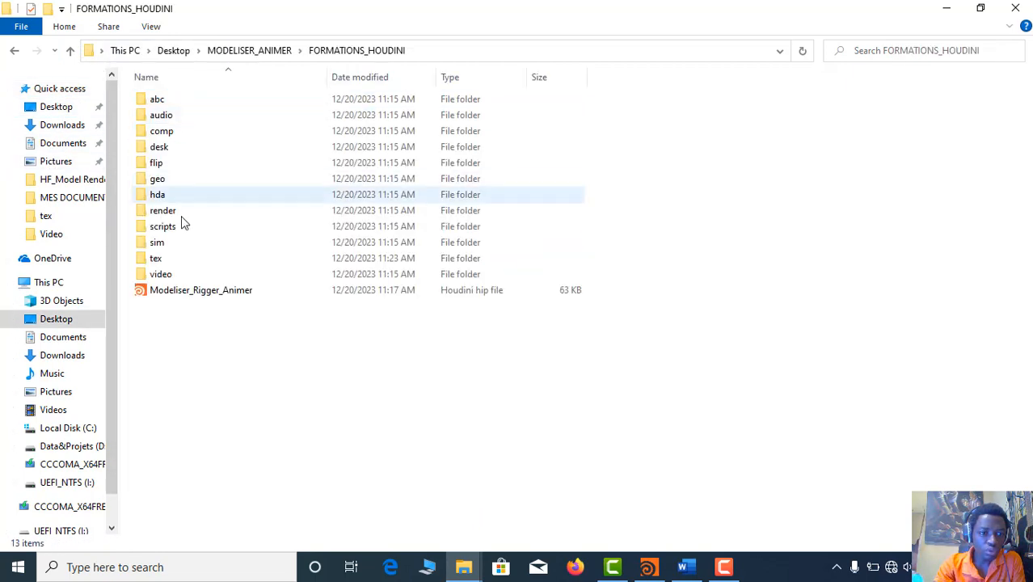
pyautogui.doubleClick(162, 260)
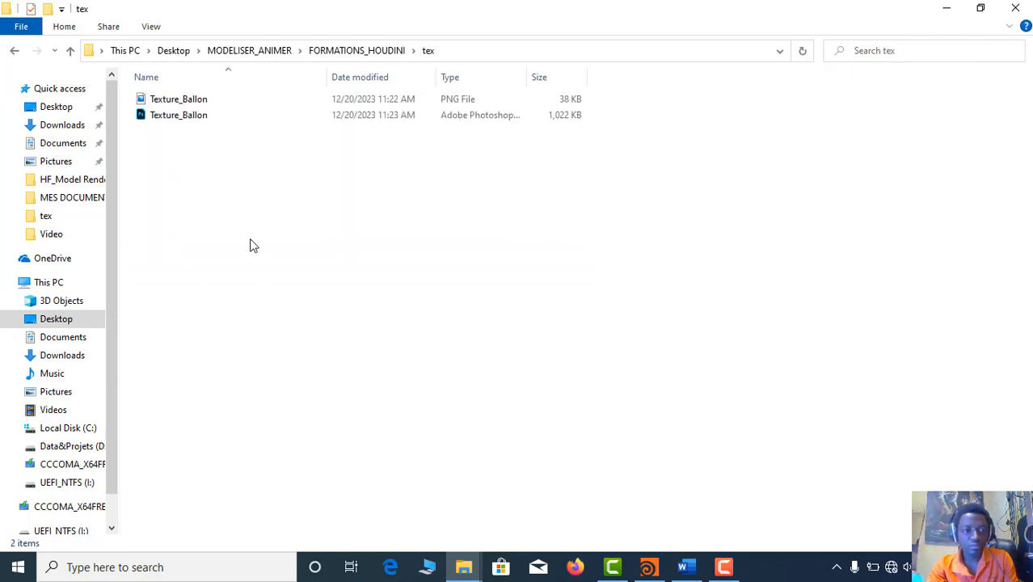
pyautogui.hotkey('ctrl', 'v')
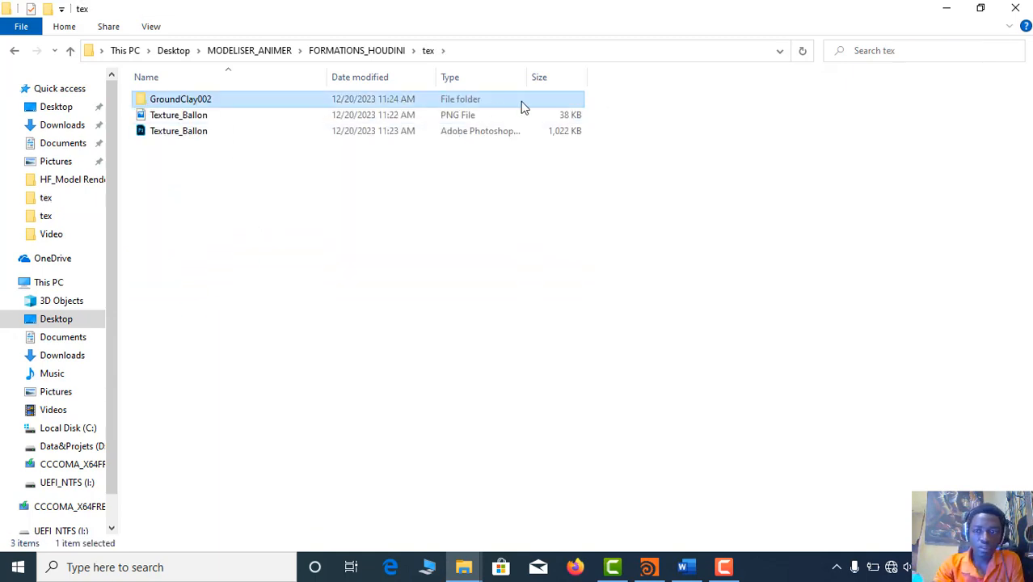
# Step: Return to the sourceimages folder of Ndek_Nkoun_ENSPY_2023, check the contents of its Nature folder, and copy that folder
pyautogui.click(71, 52)
pyautogui.click(71, 52)
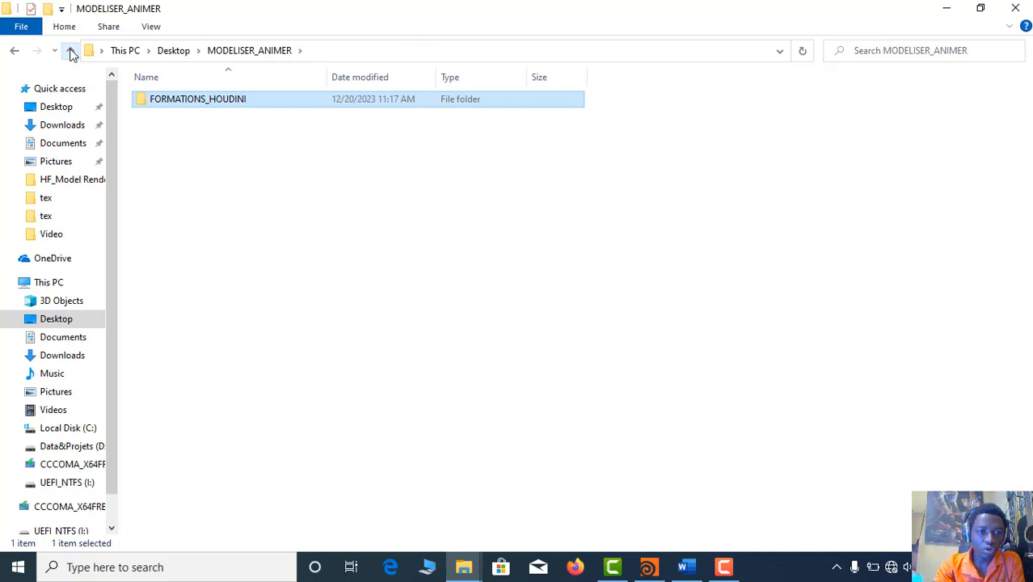
pyautogui.click(71, 51)
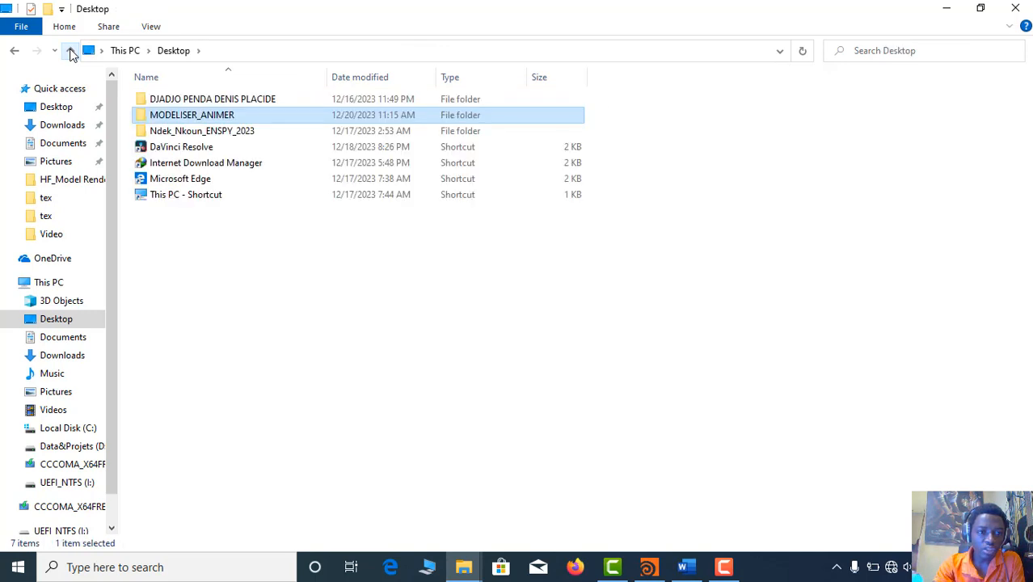
pyautogui.doubleClick(179, 133)
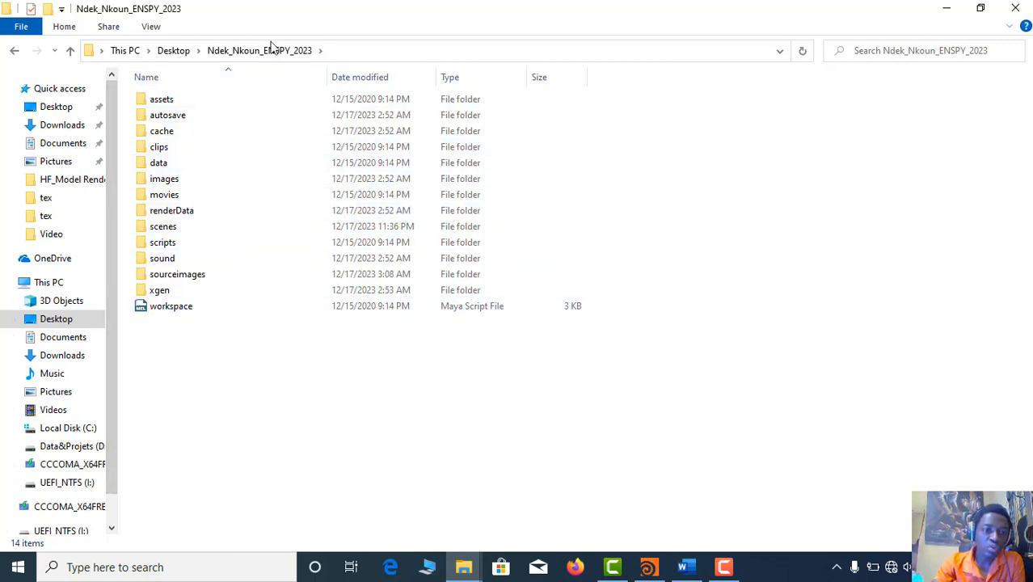
pyautogui.doubleClick(163, 277)
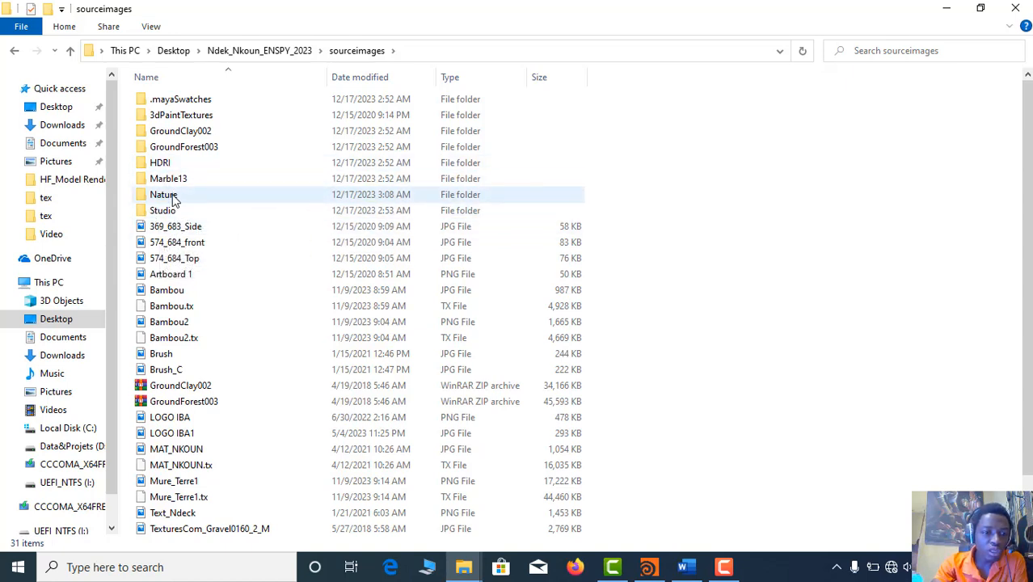
pyautogui.doubleClick(165, 198)
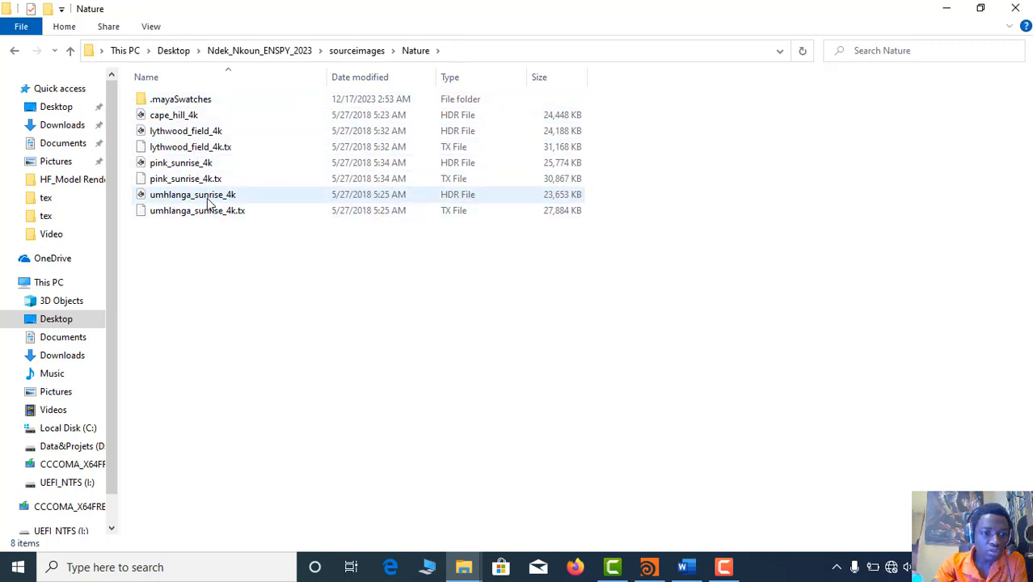
pyautogui.click(71, 50)
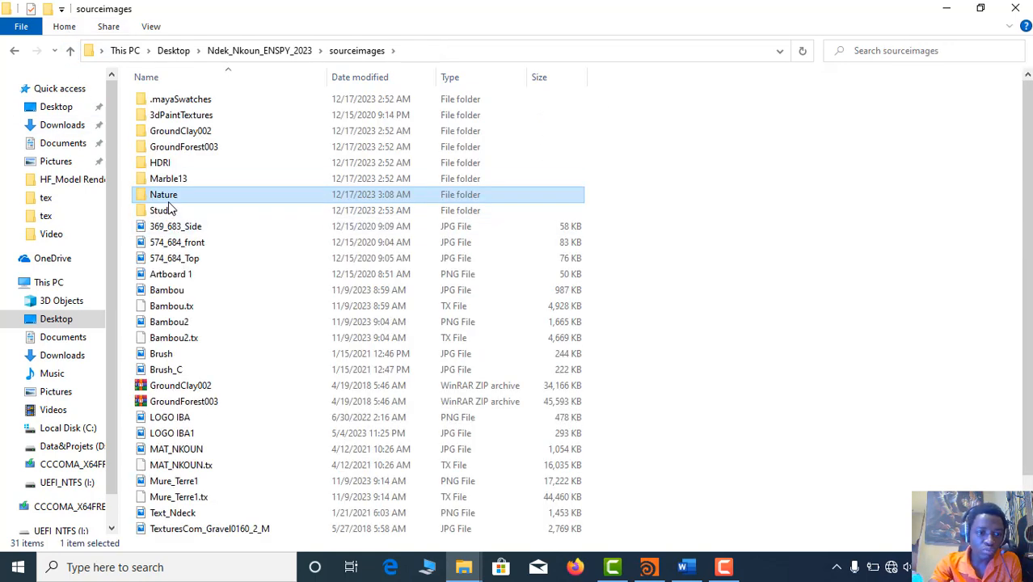
pyautogui.rightClick(168, 198)
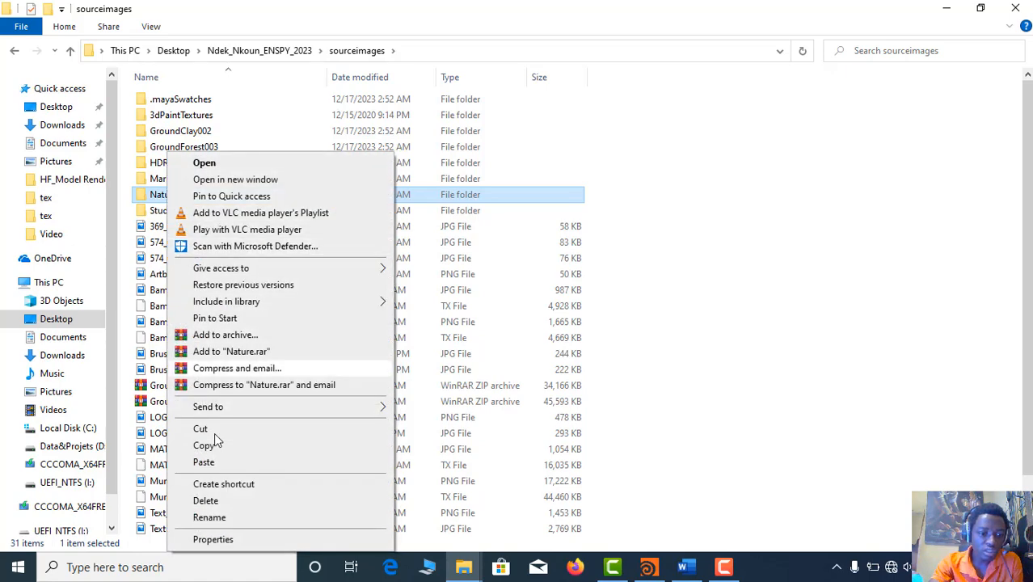
pyautogui.click(204, 448)
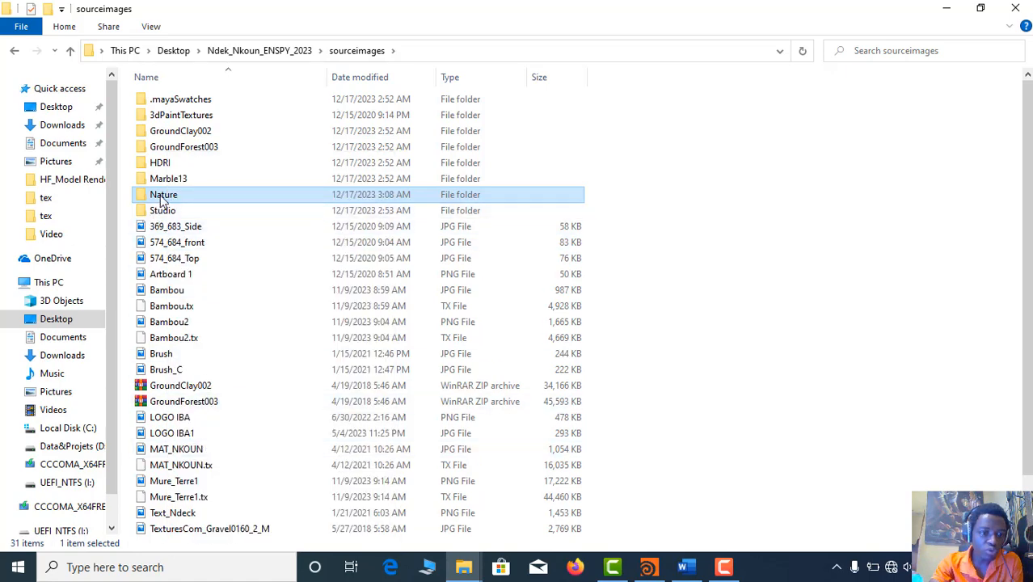
# Step: Paste the Nature folder into the tex folder of FORMATIONS_HOUDINI under the Desktop's MODELISER_ANIMER, and clear the selection
pyautogui.click(61, 108)
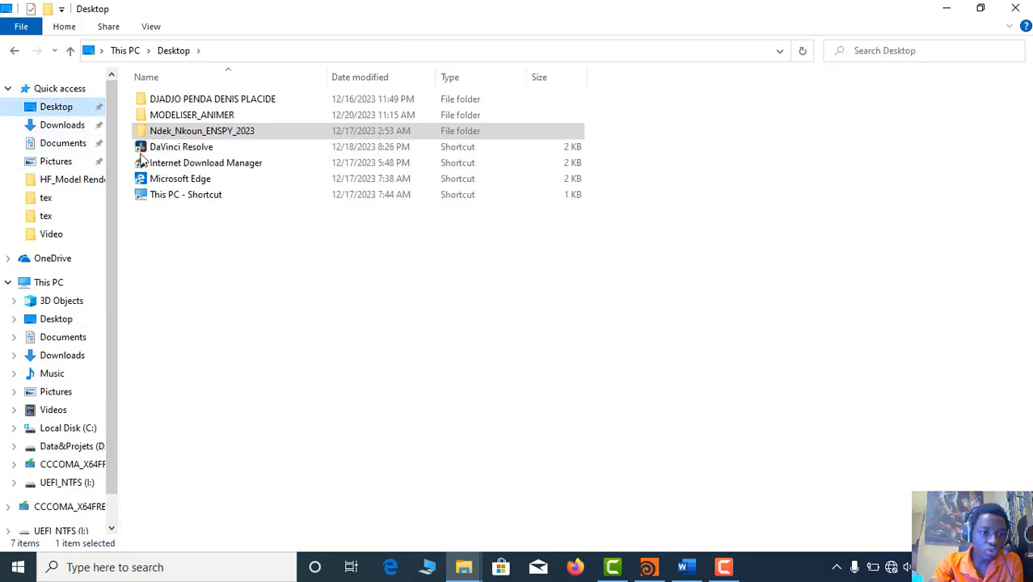
pyautogui.click(205, 118)
pyautogui.doubleClick(204, 118)
pyautogui.click(179, 103)
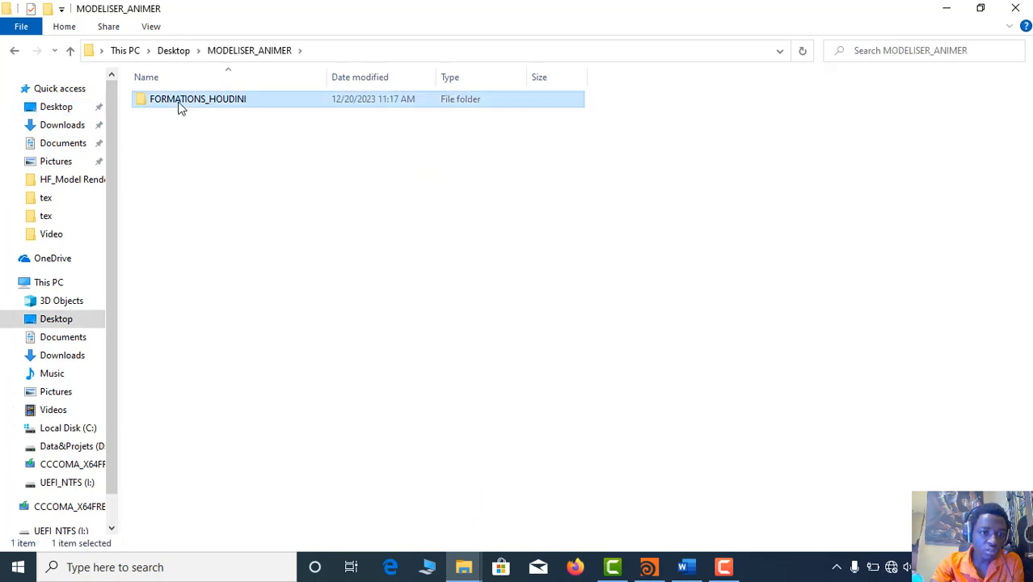
pyautogui.doubleClick(179, 104)
pyautogui.click(166, 260)
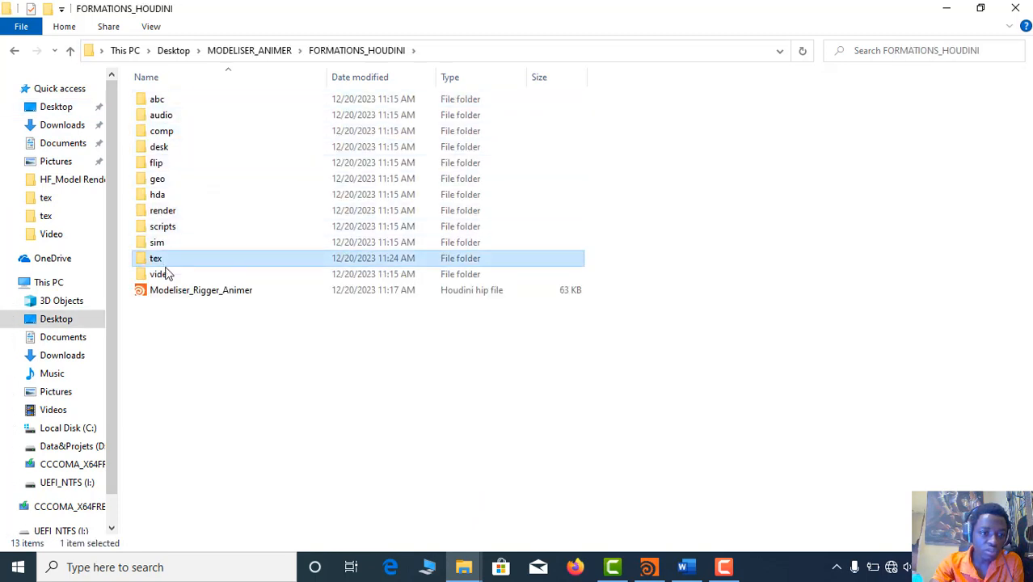
pyautogui.doubleClick(166, 260)
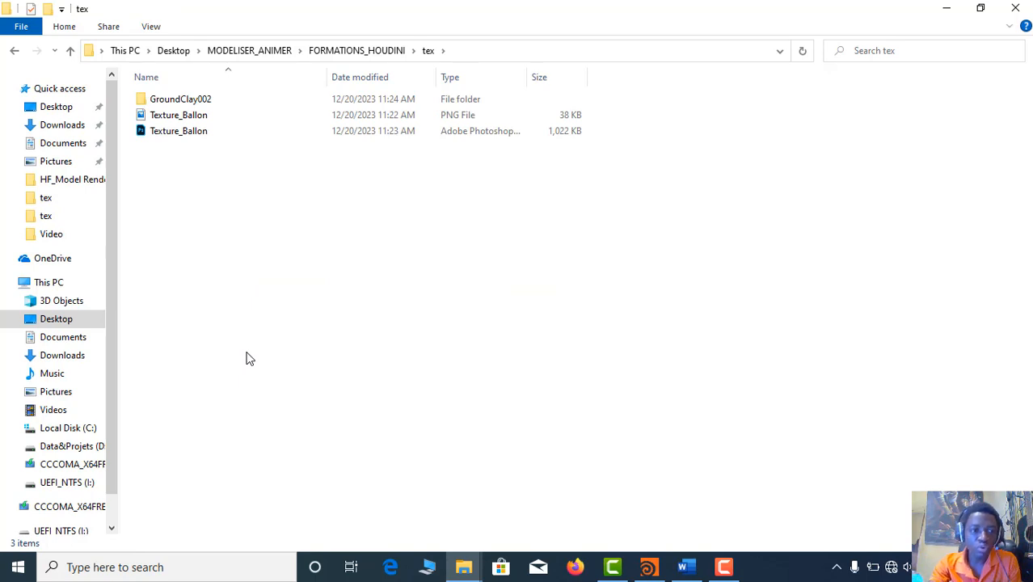
pyautogui.hotkey('ctrl', 'v')
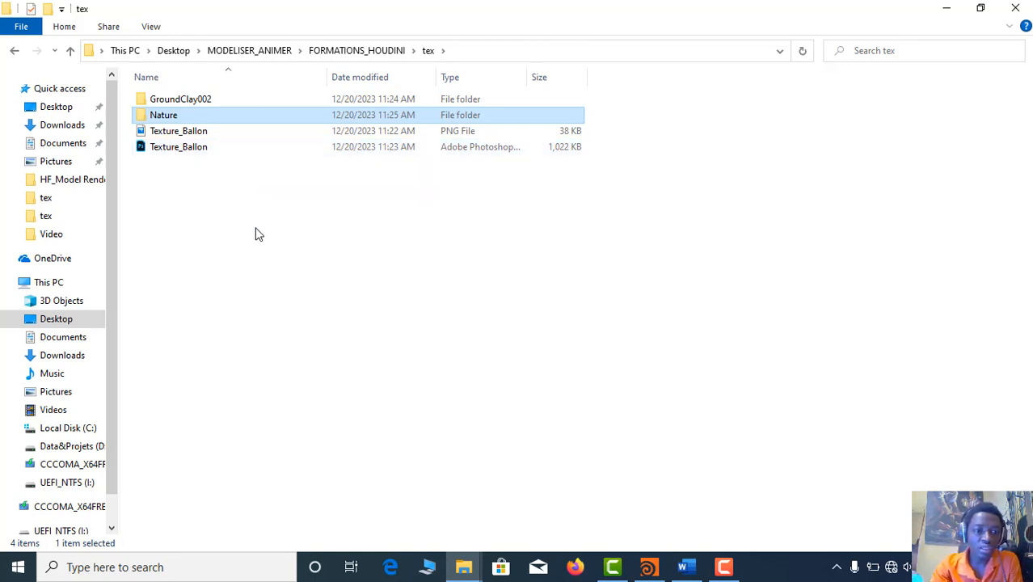
pyautogui.click(275, 233)
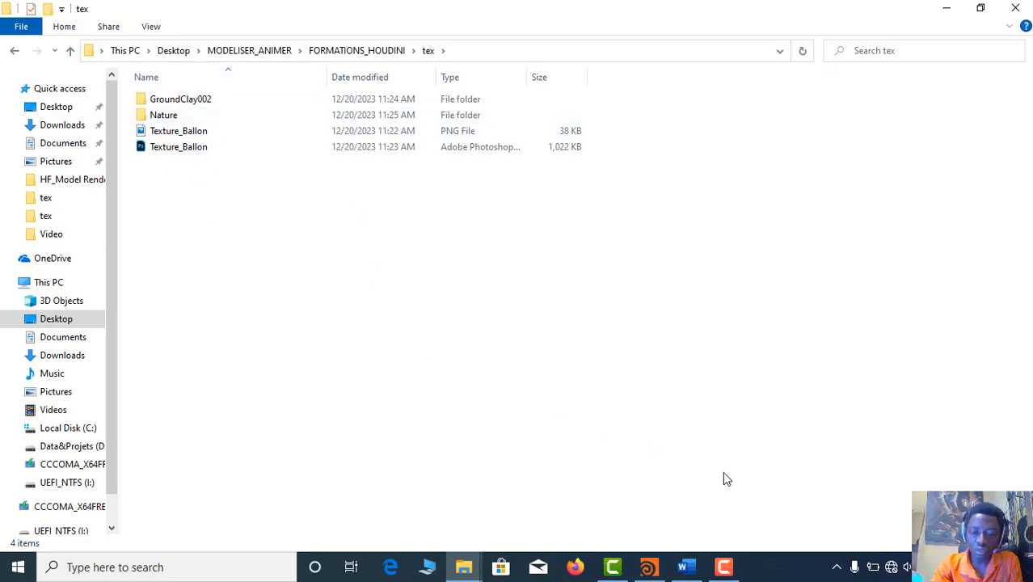
pyautogui.click(724, 567)
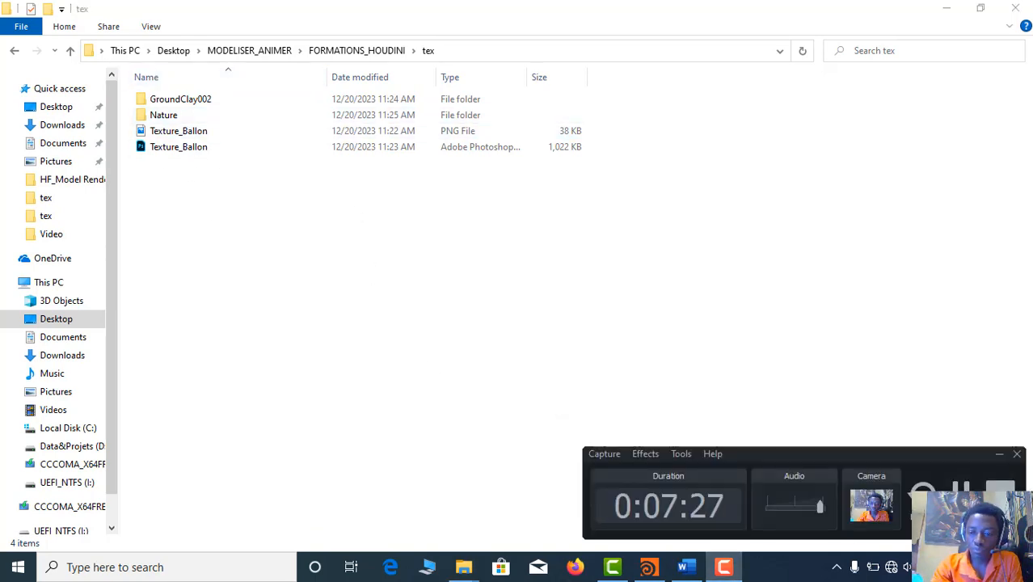